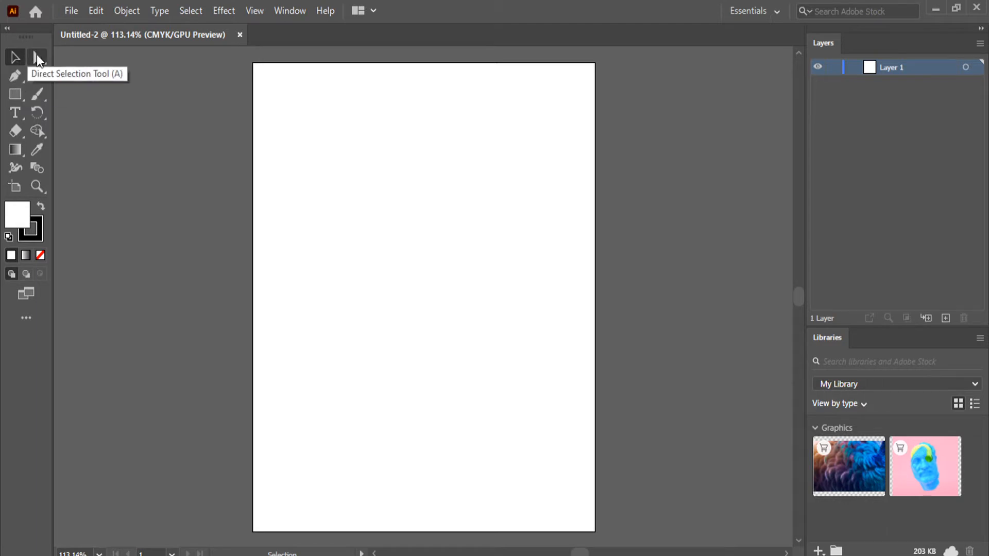
- Review the available variants of the shape and type tools
click(11, 97)
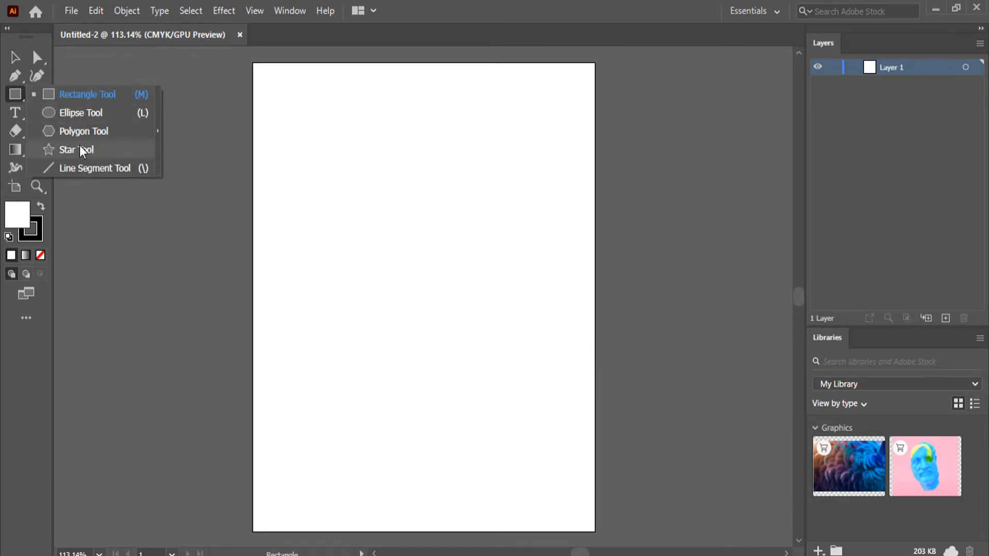
click(56, 98)
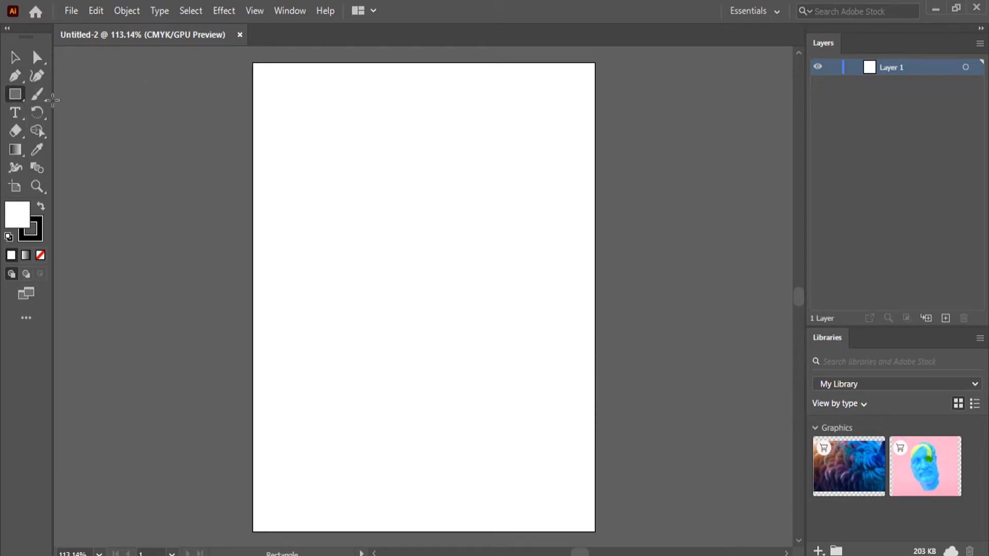
click(16, 112)
click(19, 112)
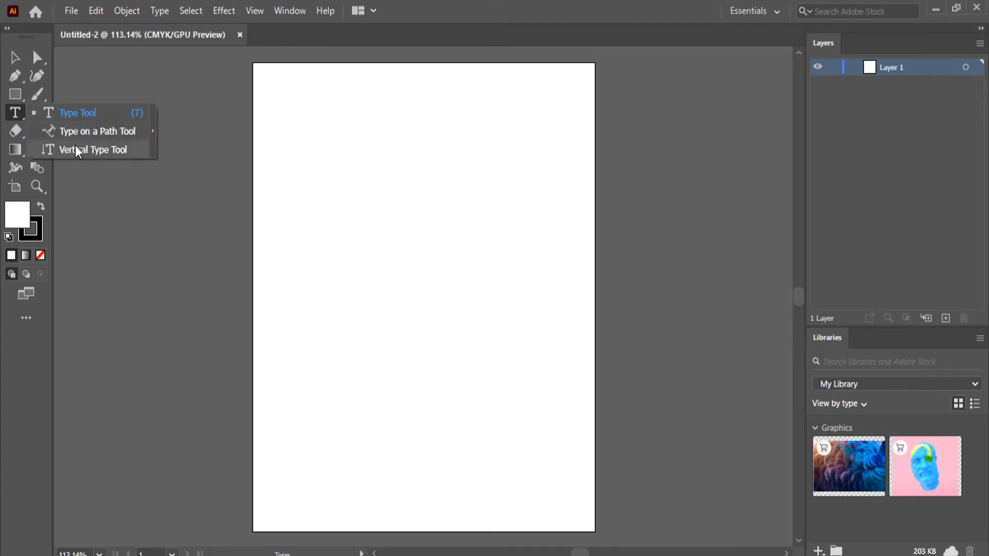
click(14, 132)
double_click(13, 153)
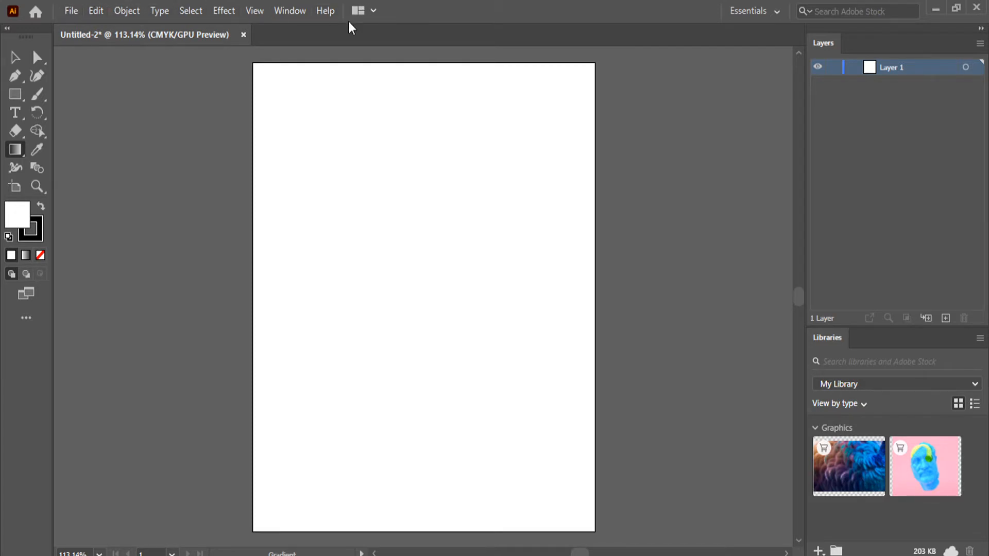
- Start saving the document on the computer, review the available file formats and cancel the save
click(69, 12)
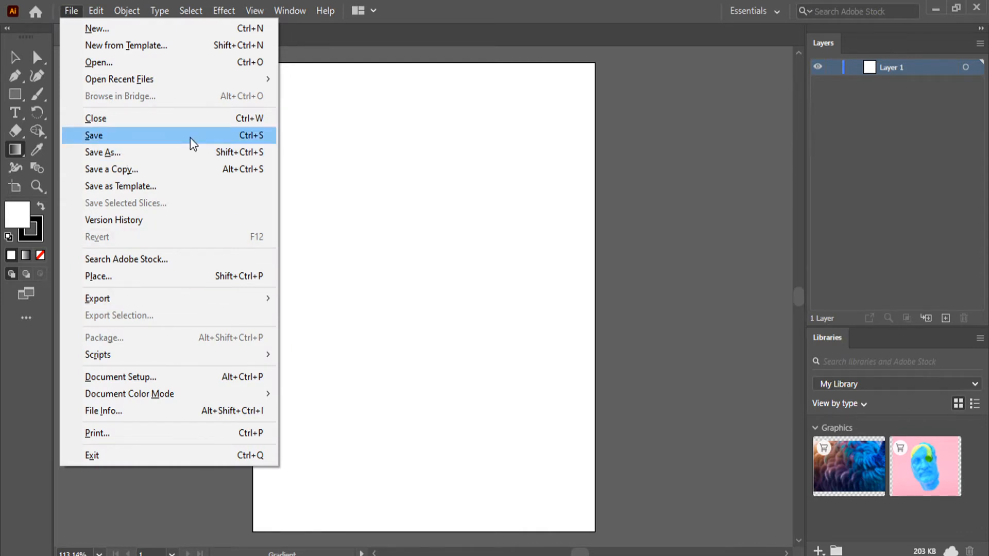
click(178, 151)
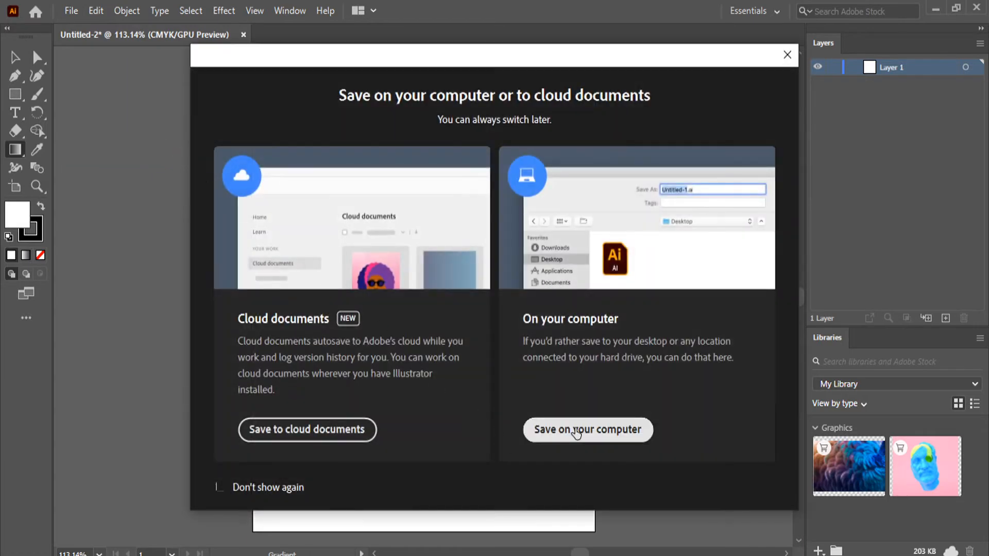
click(576, 434)
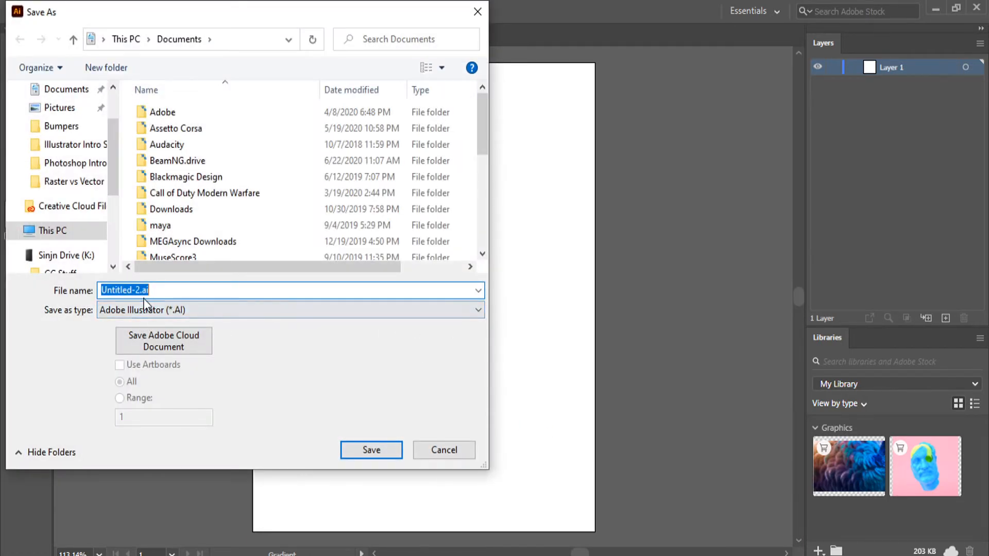
click(176, 312)
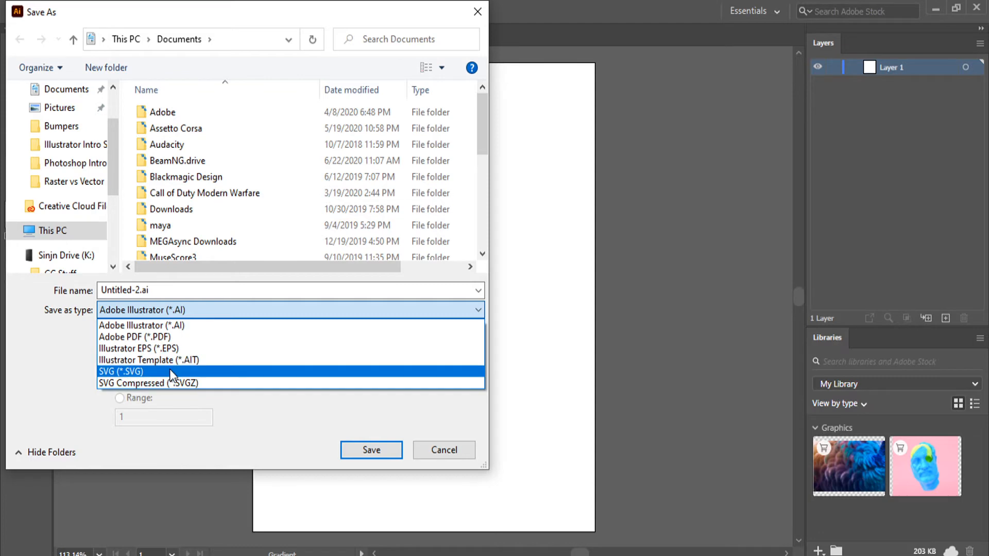
click(444, 452)
click(445, 453)
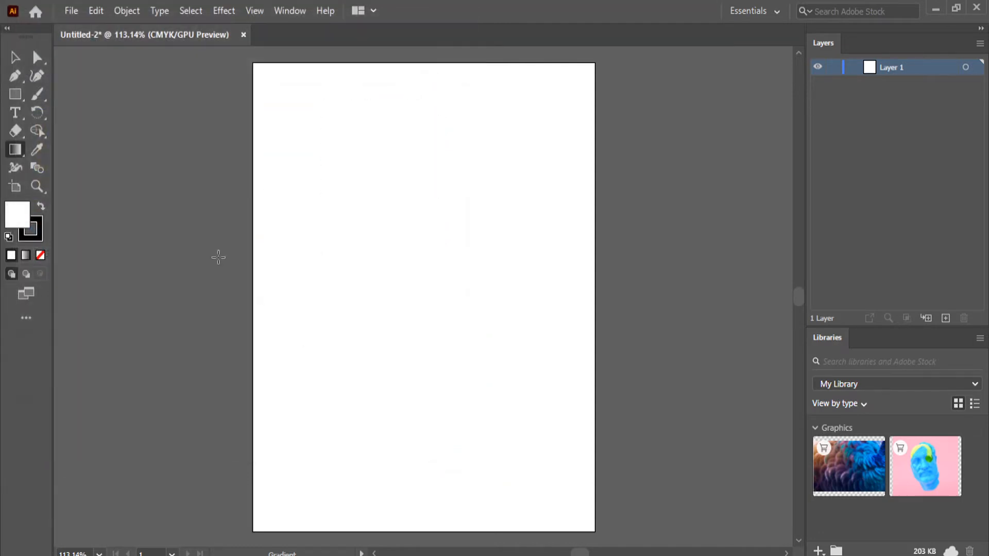
- Examine the file, object, path, type and view commands available for the document
click(67, 11)
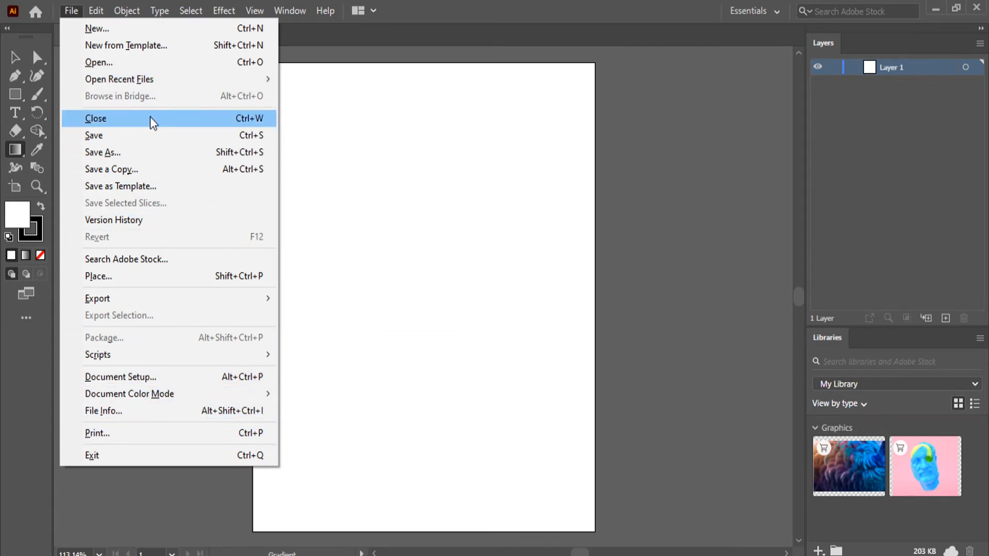
mouse_move(102, 16)
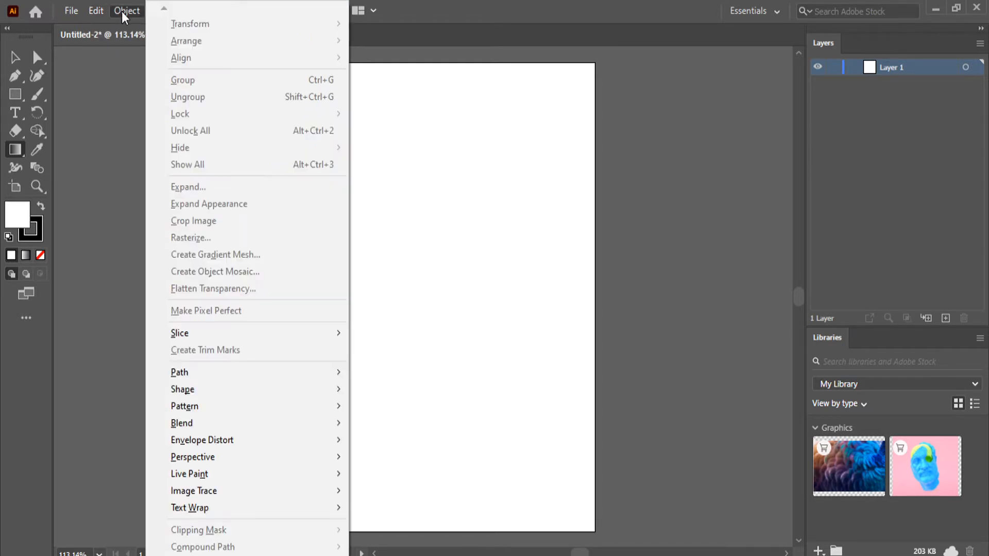
click(121, 12)
click(121, 11)
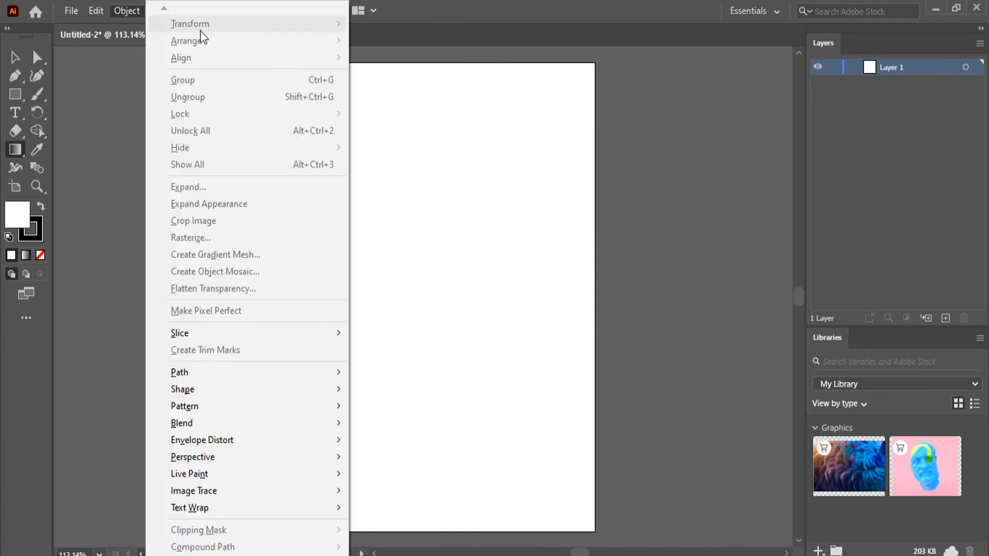
mouse_move(271, 366)
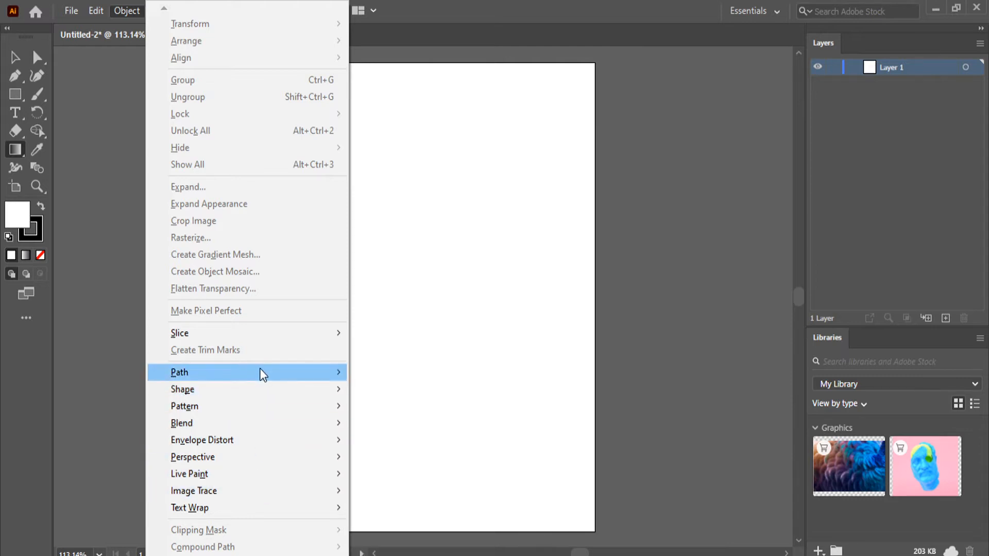
mouse_move(261, 393)
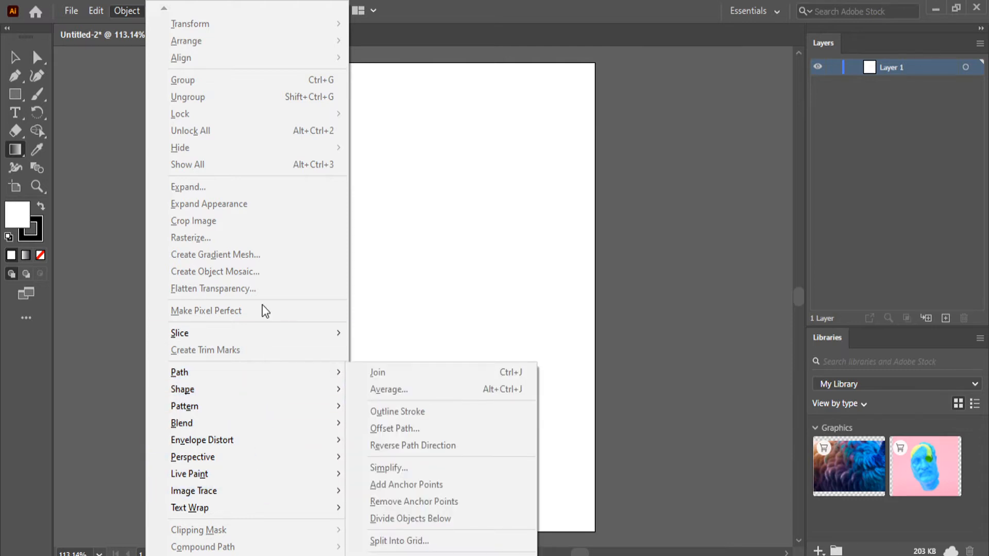
click(120, 12)
click(164, 10)
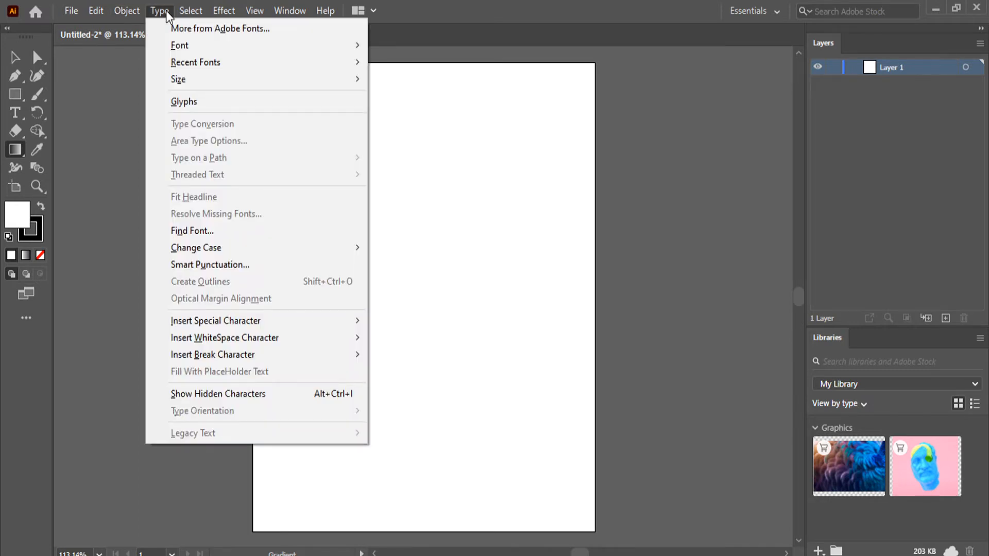
mouse_move(194, 11)
mouse_move(232, 16)
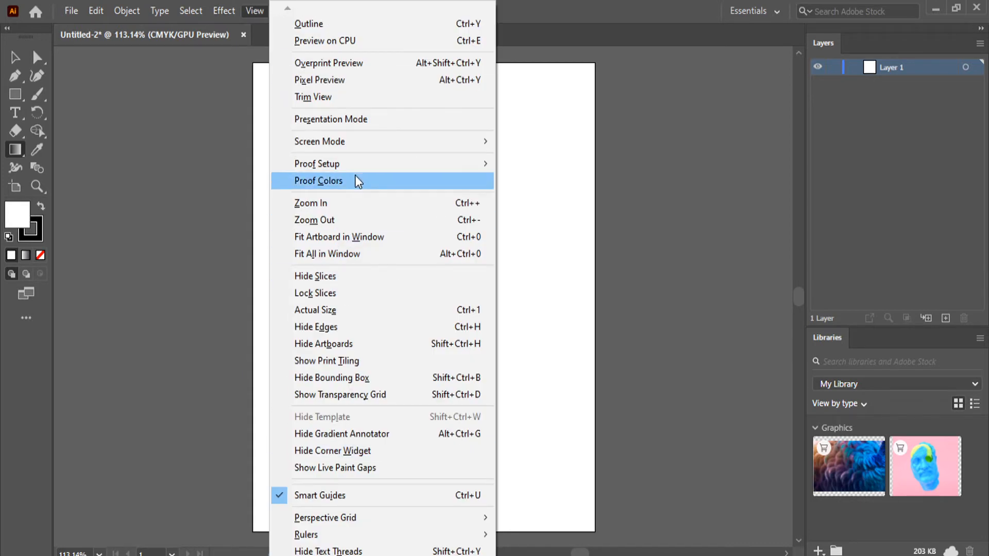
- Preview the artboard in presentation mode and cycle through the screen modes
click(382, 118)
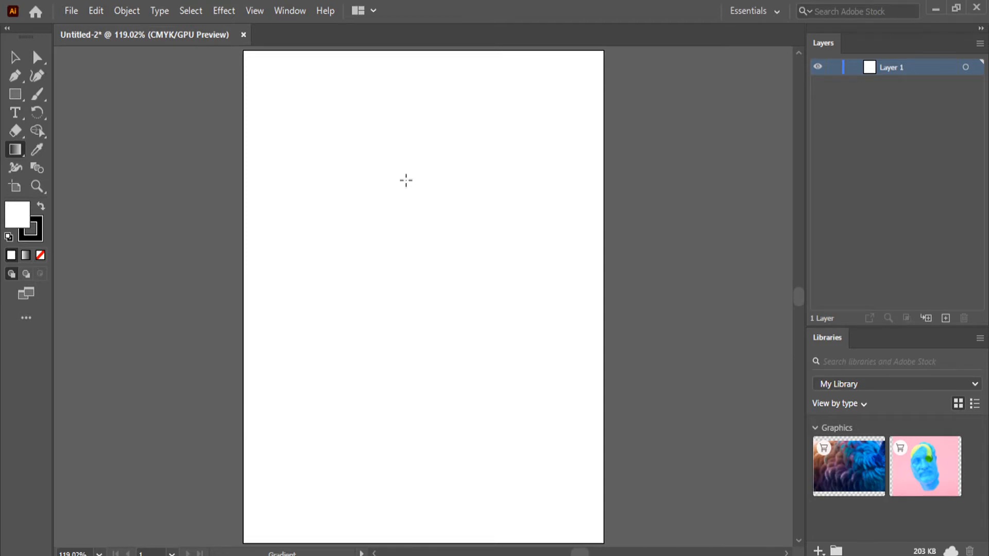
key(f)
key(f)
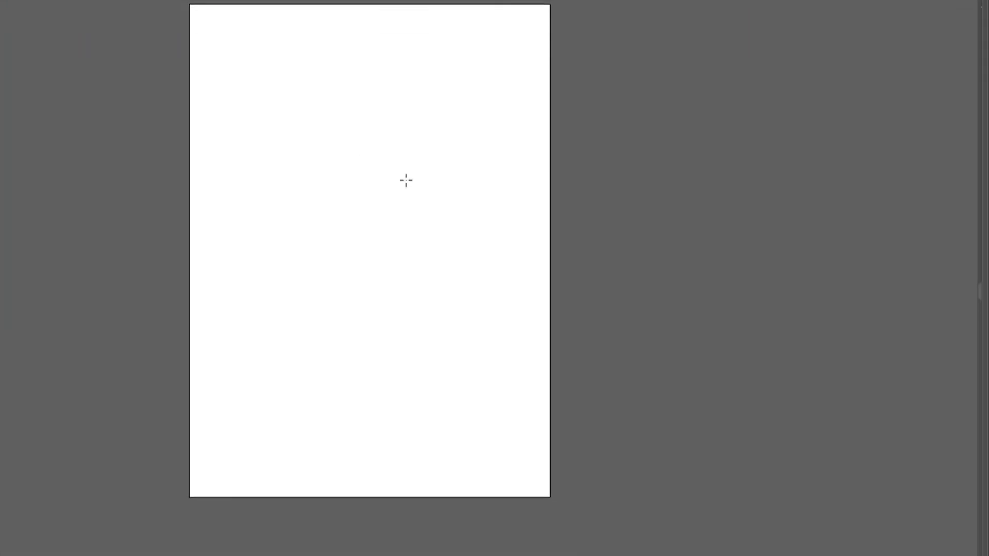
- Show the Navigator and use it to zoom in on the artboard and back out to 100%
click(290, 11)
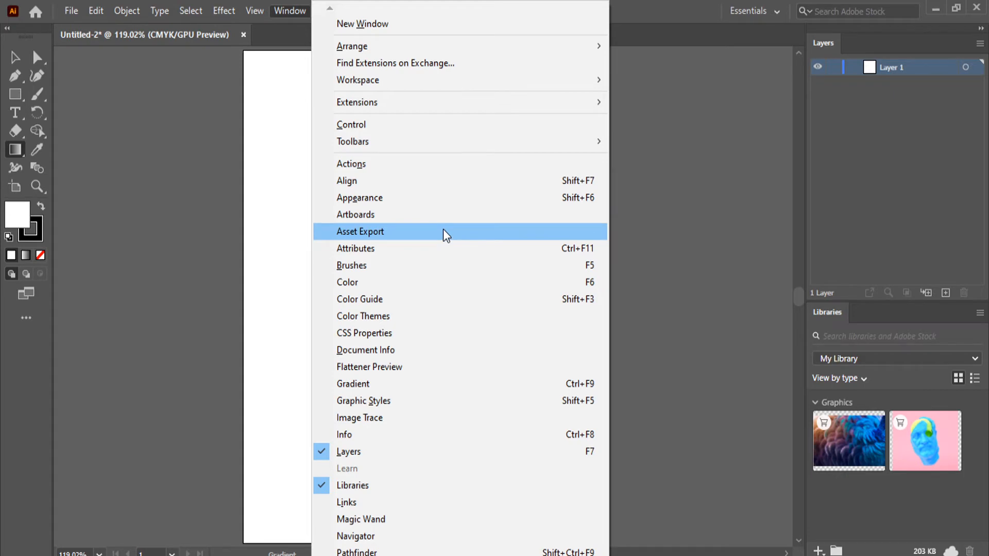
click(382, 536)
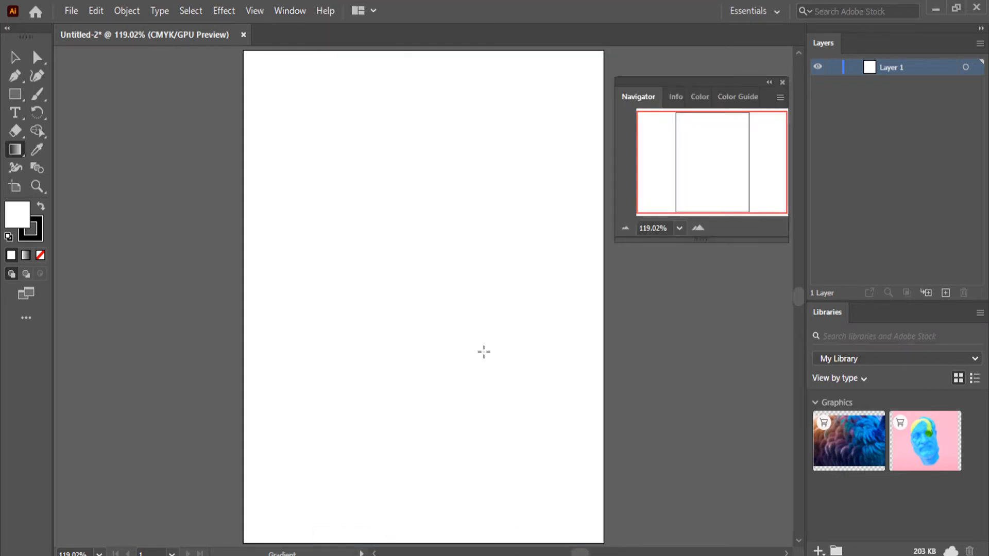
click(696, 228)
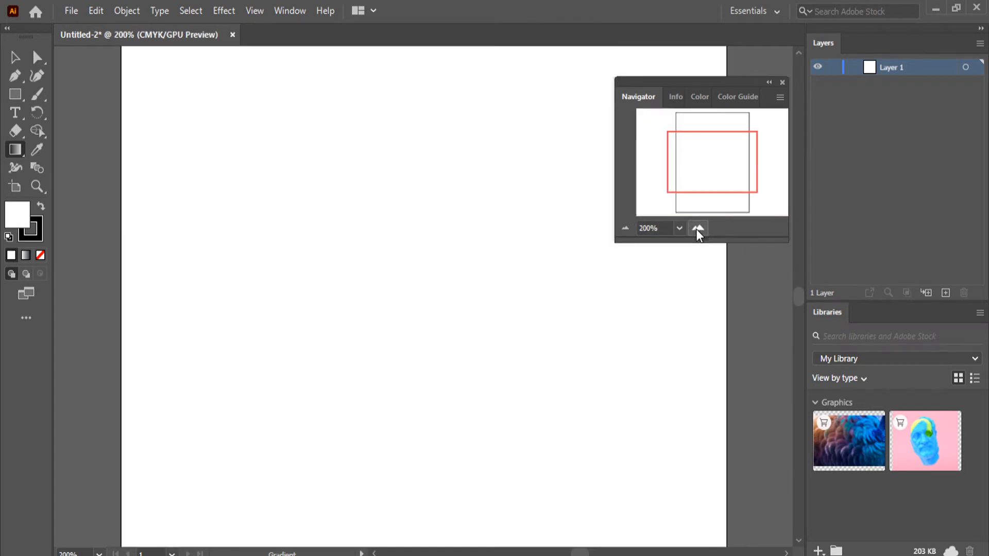
click(696, 228)
click(626, 228)
click(626, 228)
click(626, 228)
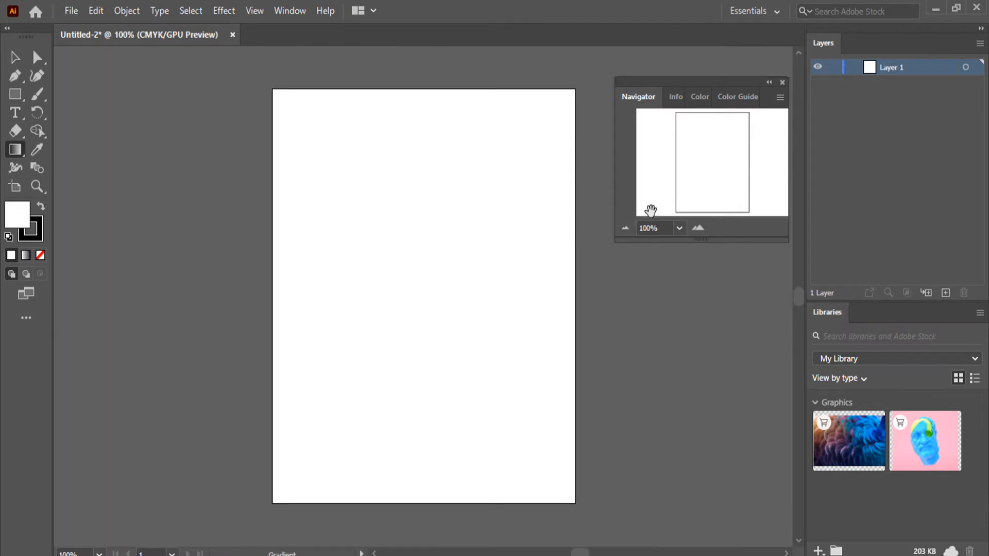
- Zoom to 300% and inspect the artboard's lower-right area with the Navigator, closing it and restoring the view to 100%
click(695, 228)
click(695, 229)
click(695, 228)
drag(700, 168, 719, 186)
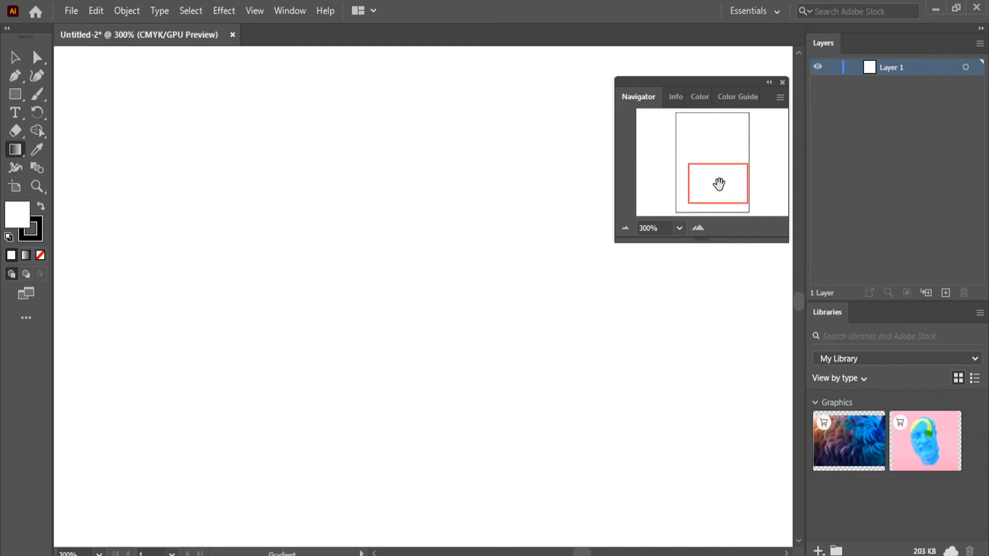
click(783, 81)
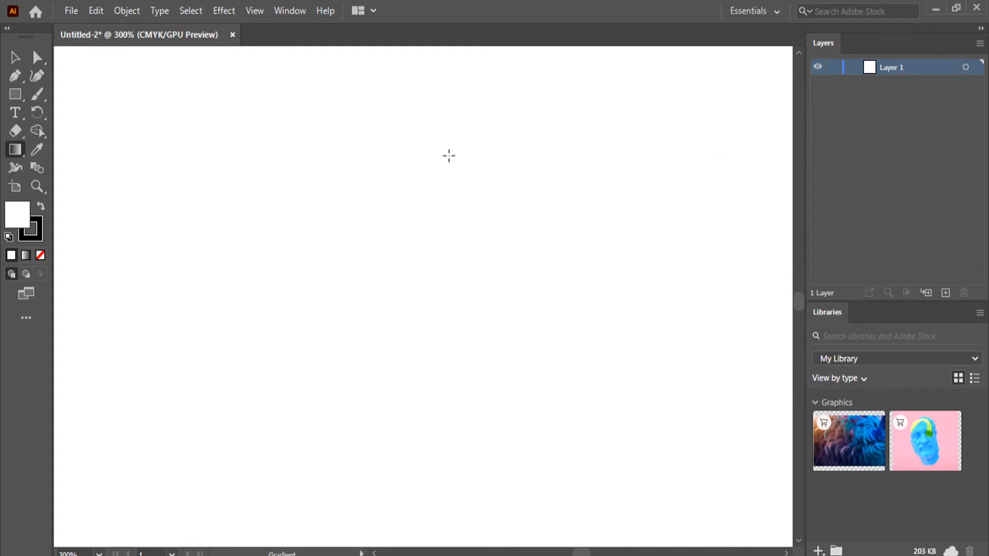
key(ctrl+1)
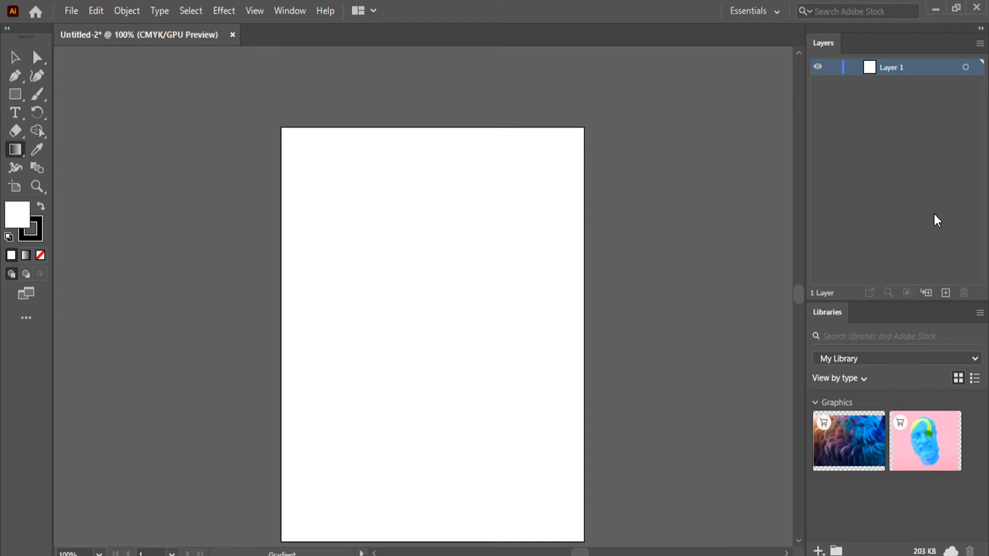
- Add two new layers above Layer 1 and draw a square in the artboard's upper-left area on the topmost layer
click(946, 293)
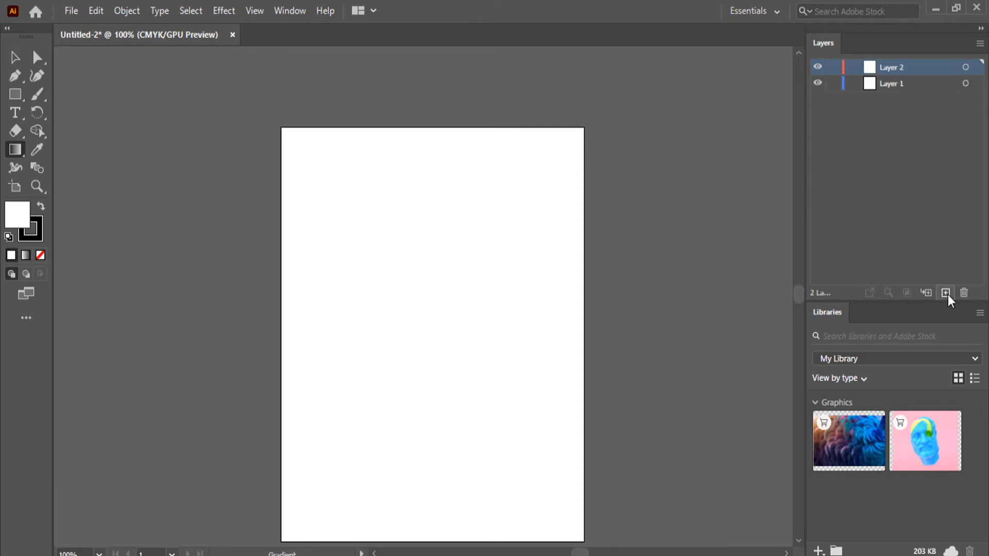
click(946, 294)
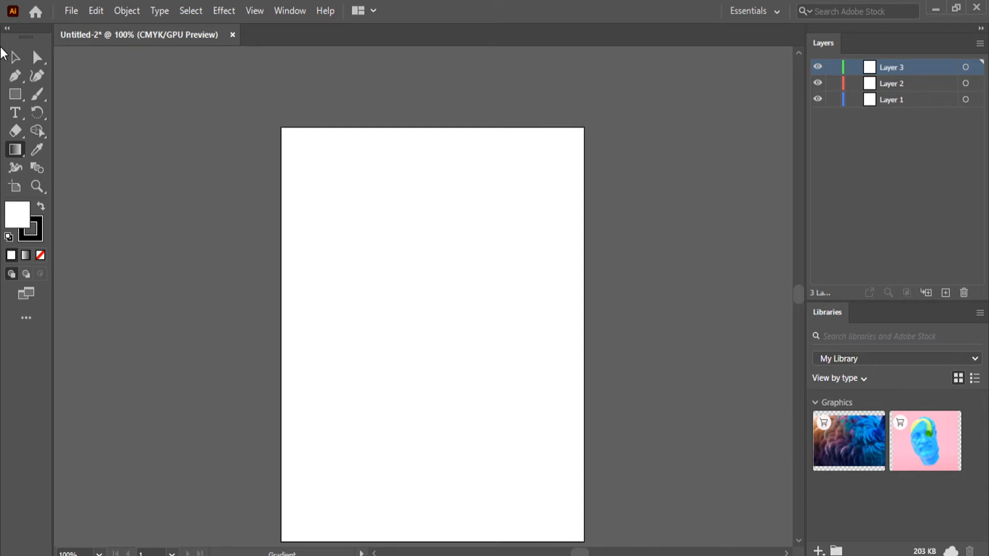
click(15, 94)
drag(343, 211, 447, 315)
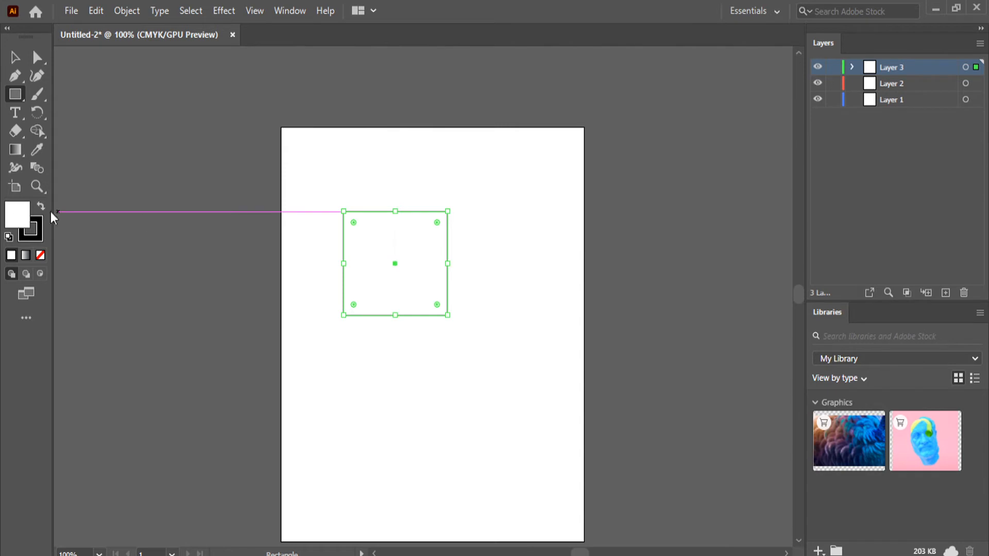
- Fill the square with bright red (#FF0303)
double_click(20, 214)
drag(530, 225, 592, 114)
click(751, 122)
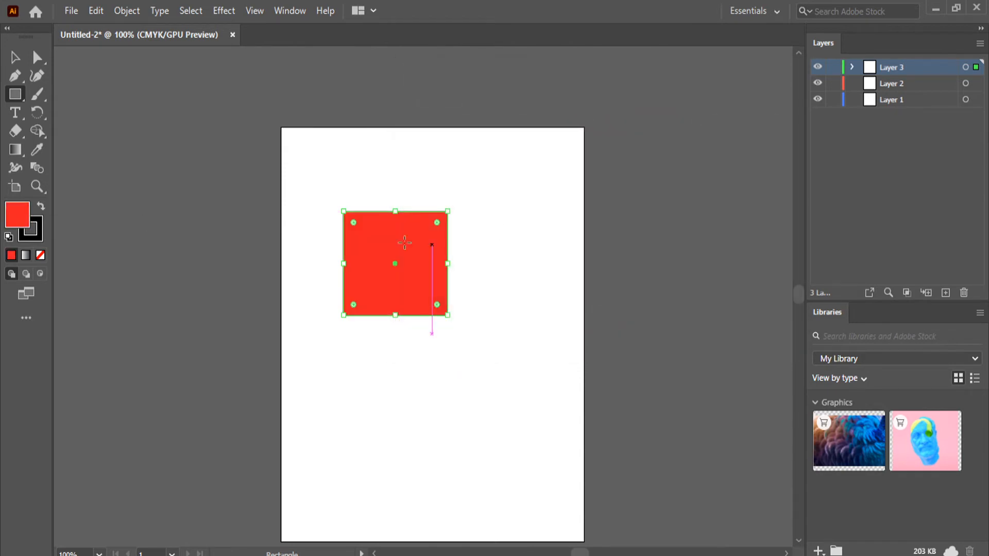
- Change the square's fill colour to cyan blue (#06F9FF)
click(14, 57)
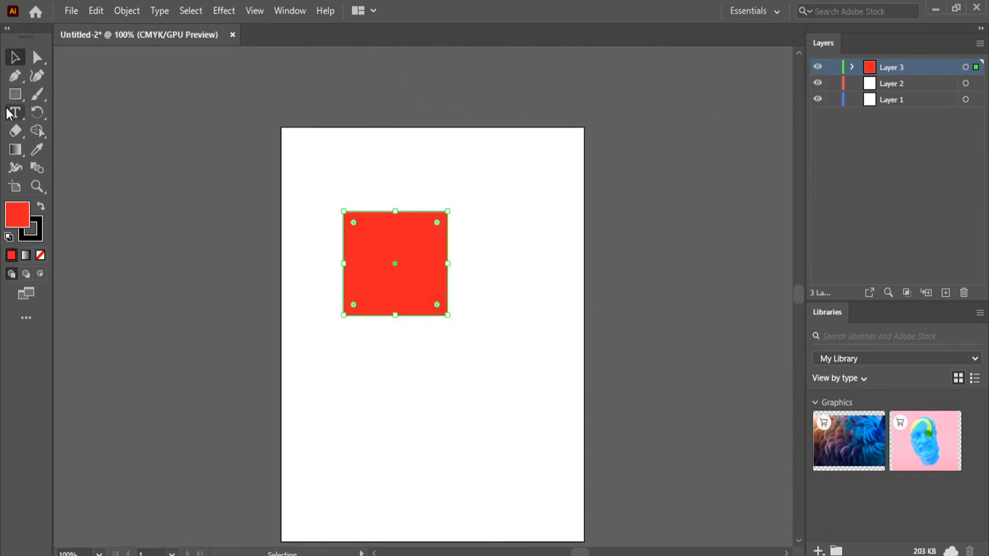
click(15, 94)
double_click(21, 216)
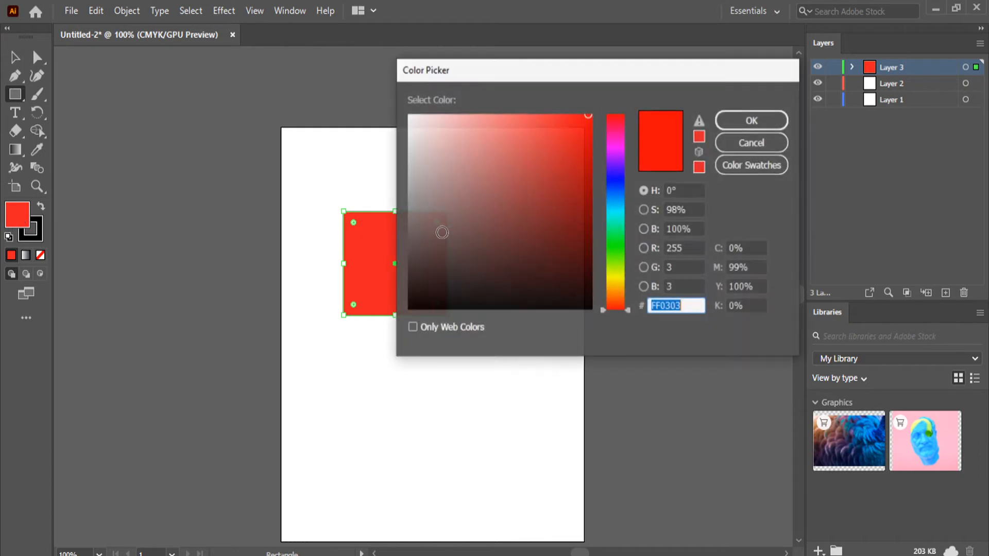
click(617, 231)
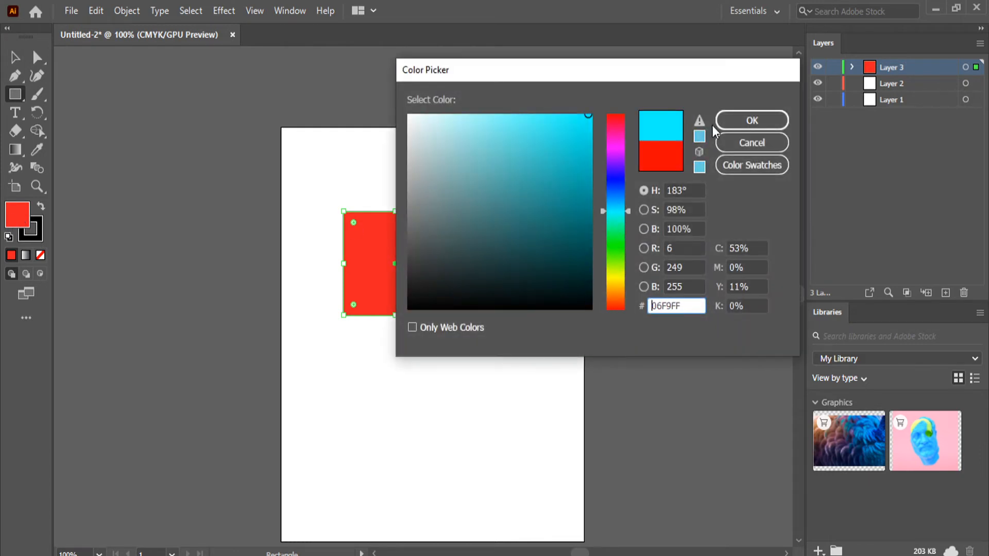
click(731, 122)
- Draw a second, slightly smaller rectangle below and to the right of the blue square on Layer 2
click(906, 85)
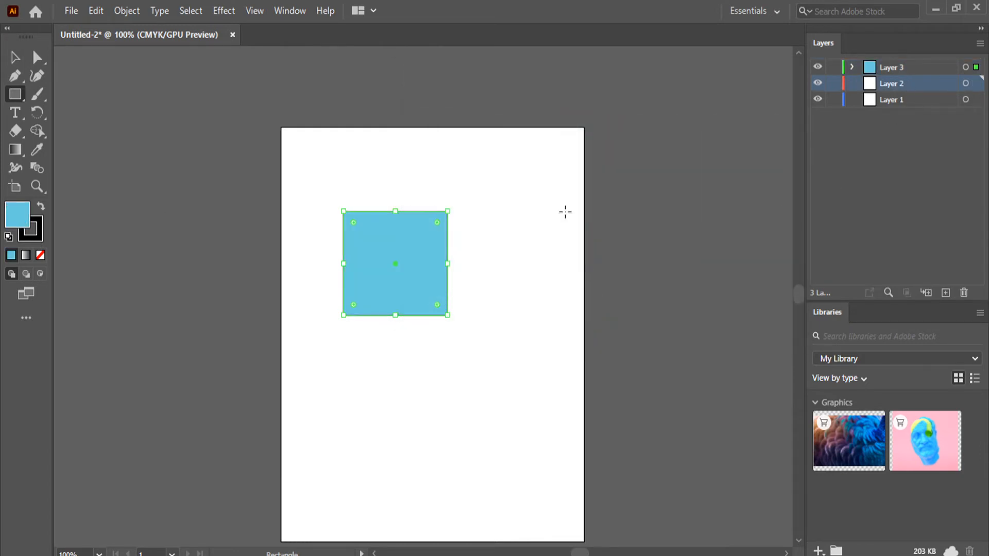
click(14, 57)
click(322, 204)
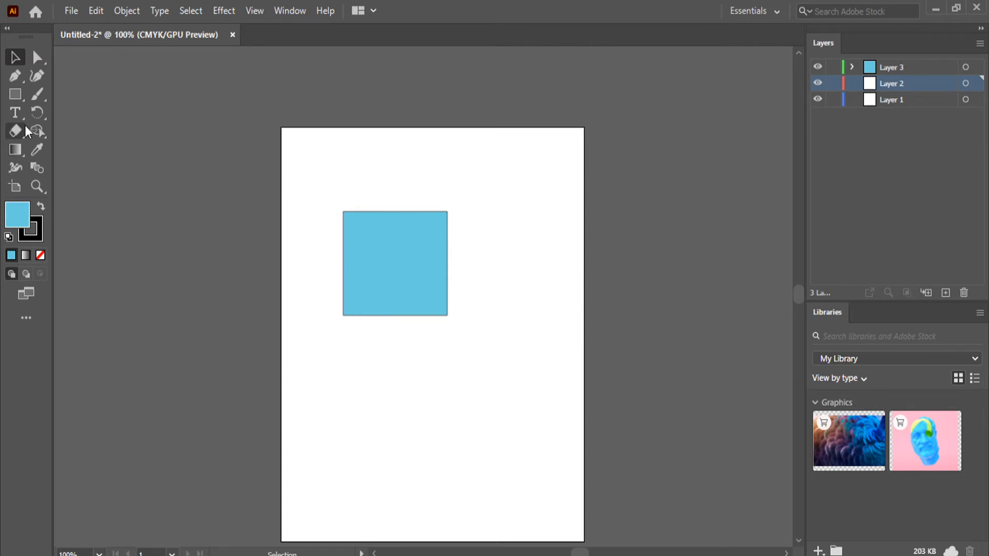
click(14, 94)
drag(497, 423, 412, 331)
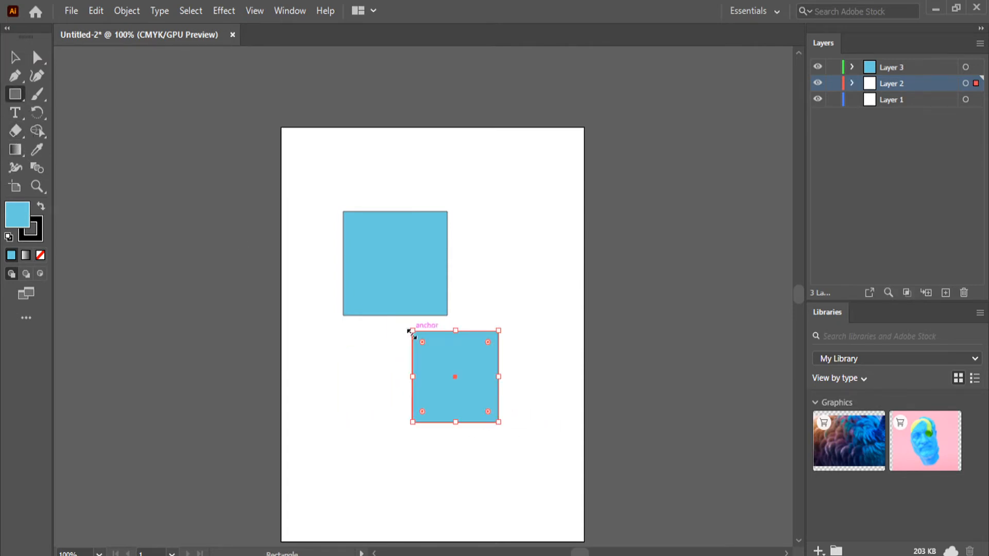
- Fill the lower rectangle on Layer 2 with bright red and deselect it
double_click(19, 215)
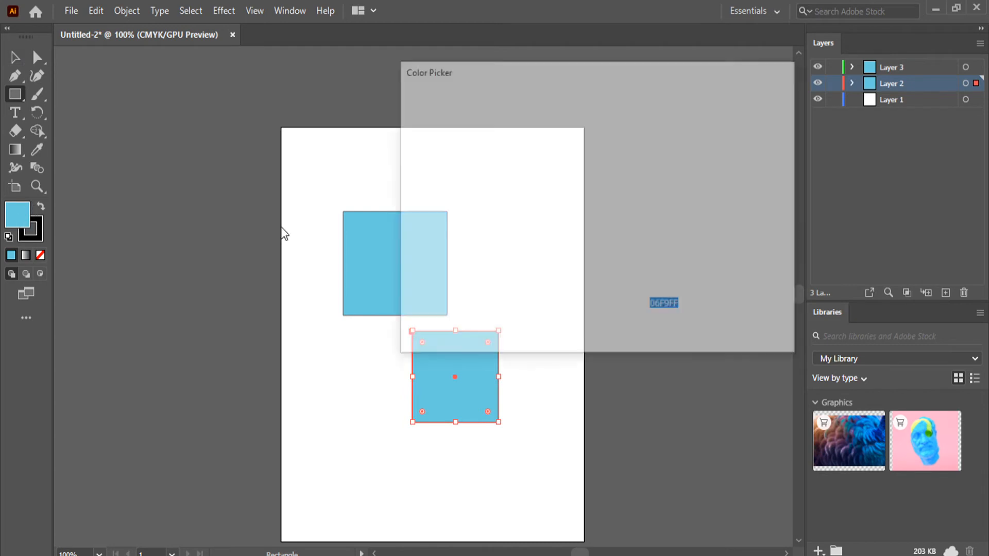
click(620, 117)
click(728, 122)
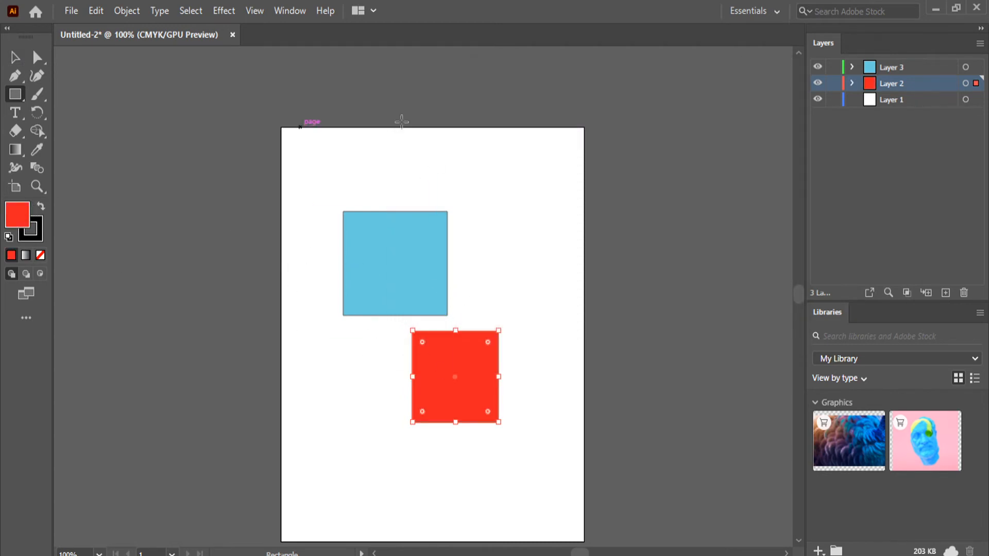
click(15, 57)
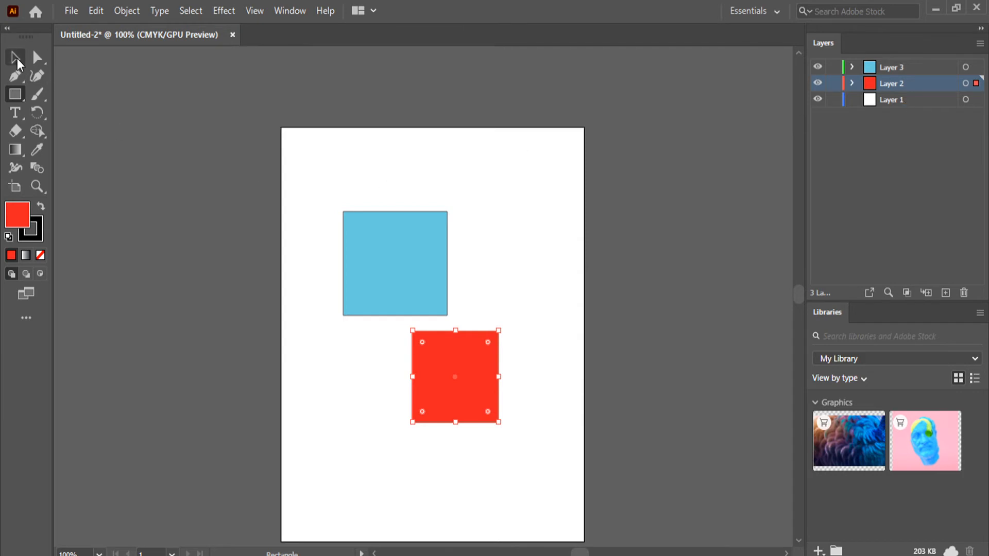
click(343, 172)
- Draw a green (#0BFF22) rectangle on Layer 1 in the artboard's upper-right area, beside the blue square
click(895, 106)
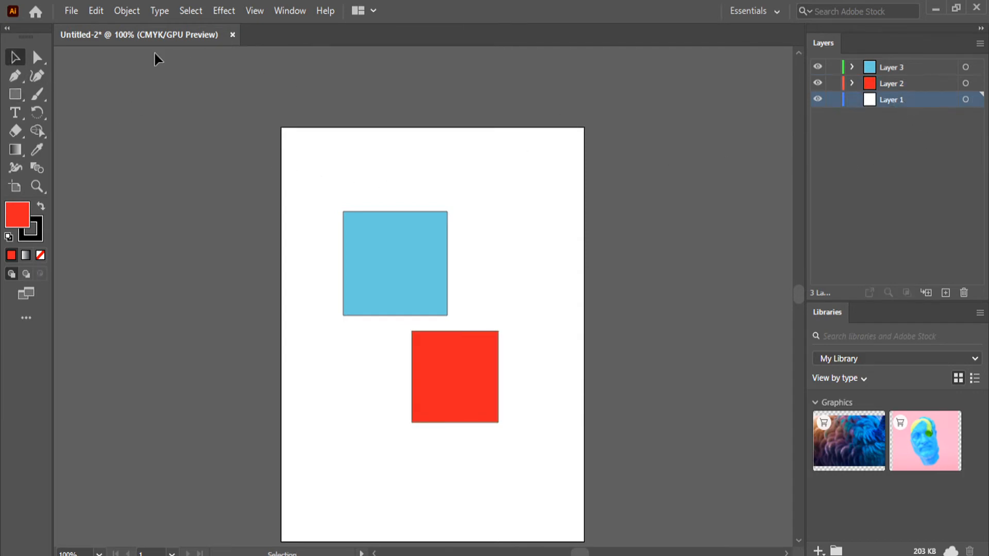
click(15, 94)
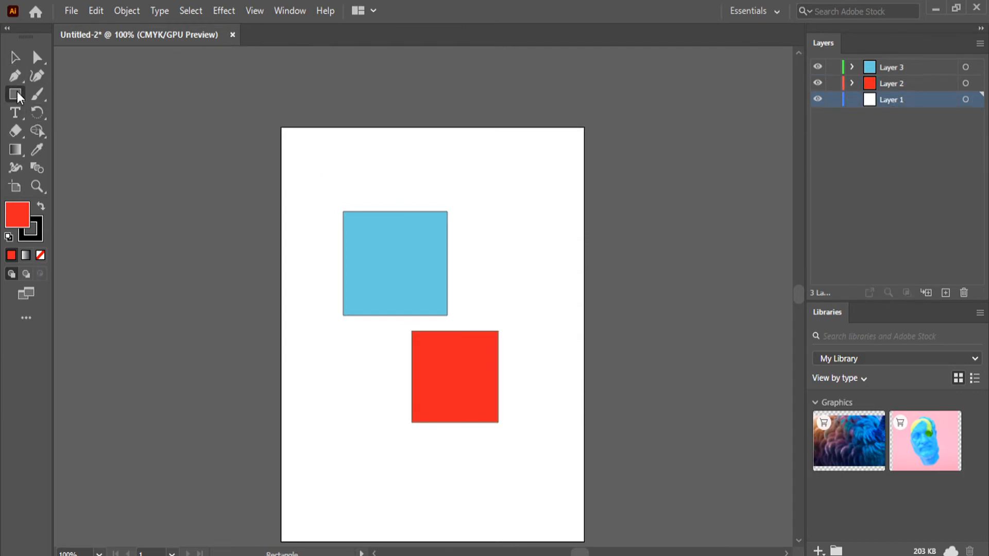
double_click(12, 216)
click(620, 242)
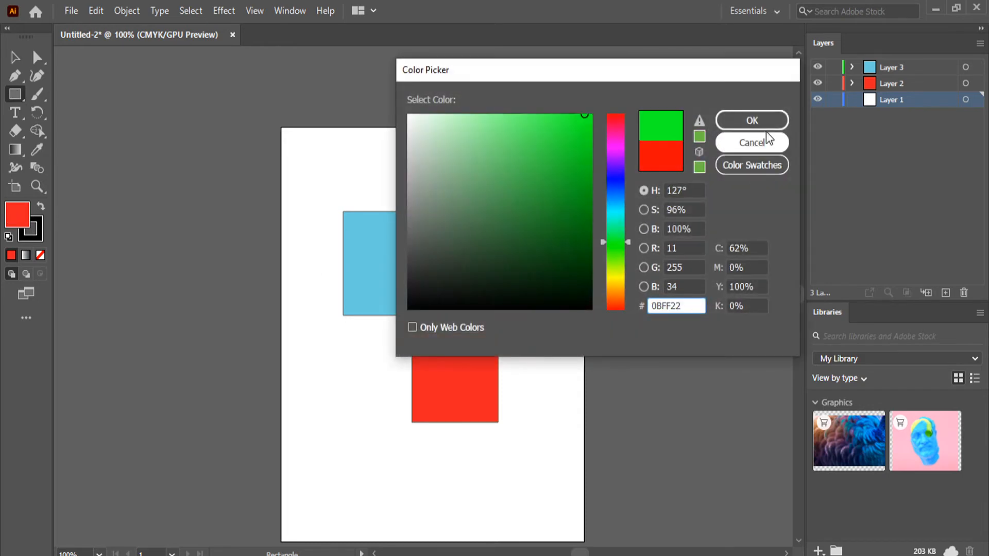
click(726, 121)
drag(486, 192, 565, 283)
click(15, 57)
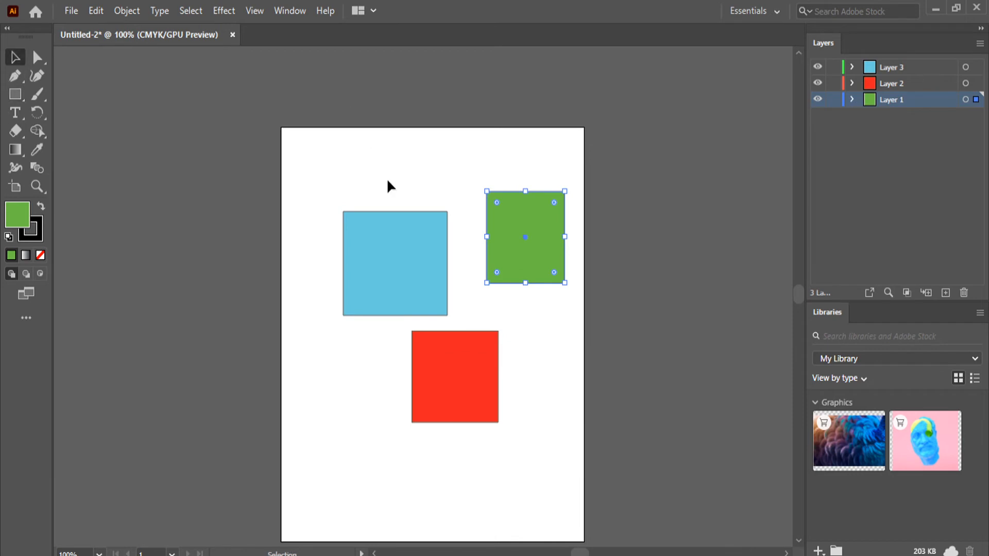
click(396, 197)
- Move the green rectangle behind the blue square's upper-right corner and the red one up so it overlaps both the blue and green shapes
drag(504, 240, 448, 217)
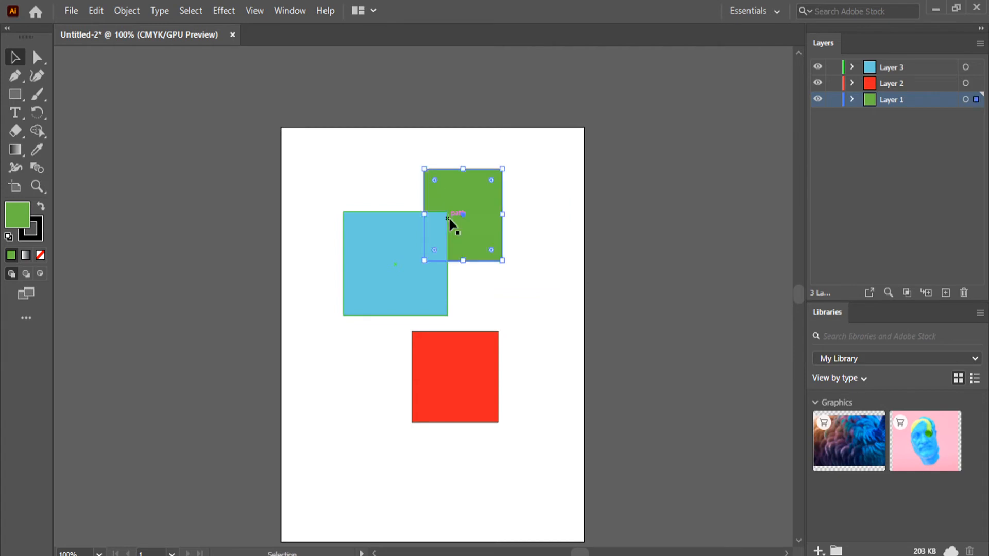
drag(466, 419, 478, 377)
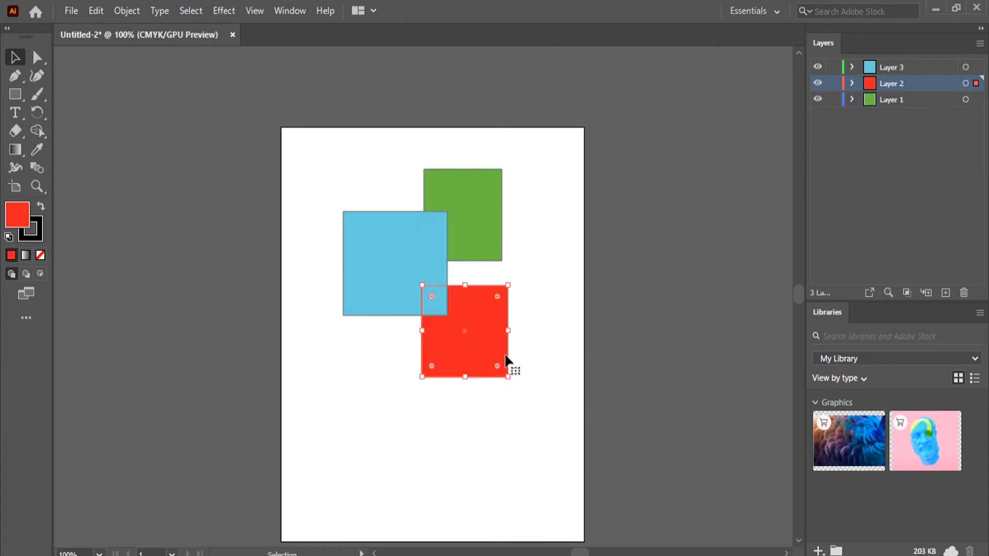
drag(478, 337, 465, 281)
click(512, 392)
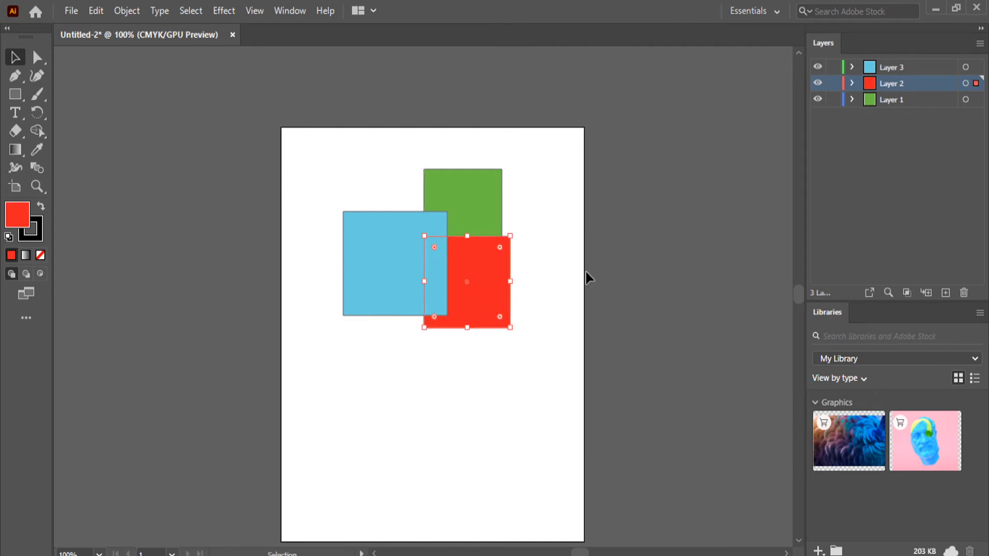
click(543, 282)
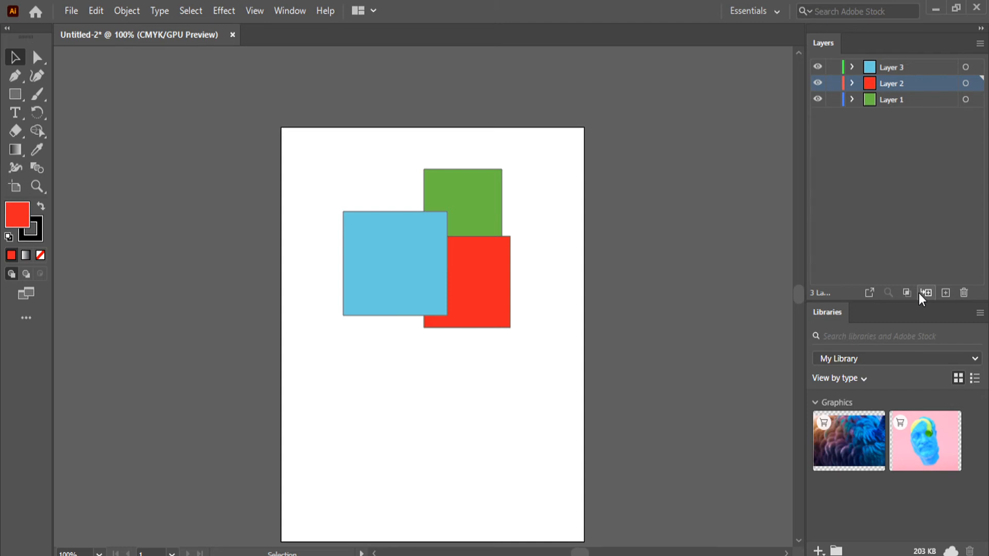
- Add two sublayers, Layer 4 and Layer 5, side by side inside Layer 3, undoing the extra nested sublayer
click(890, 68)
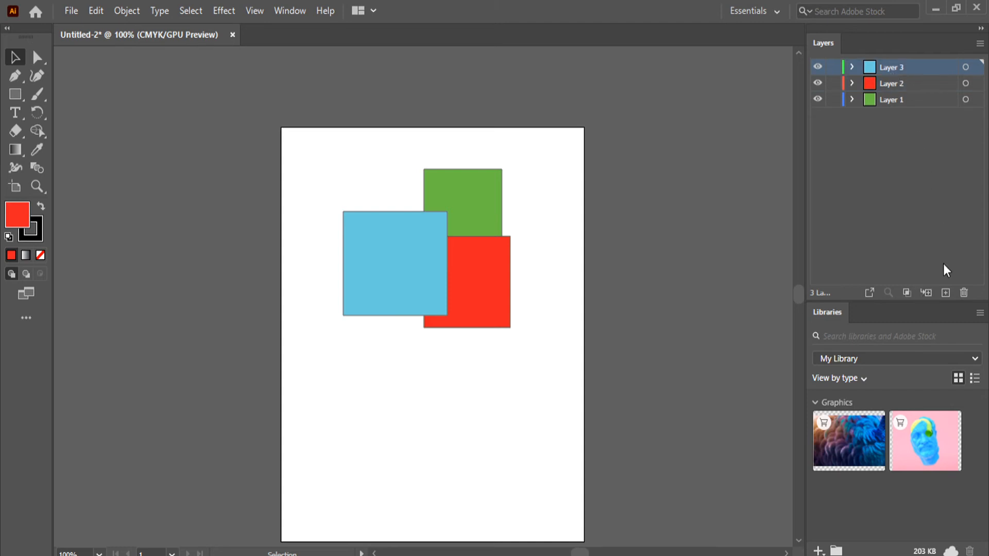
double_click(926, 292)
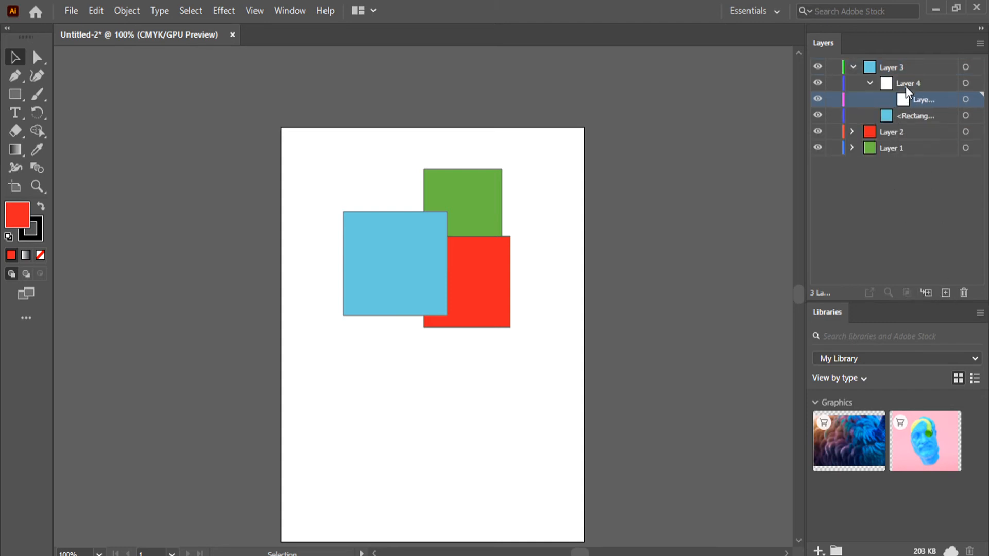
key(ctrl+z)
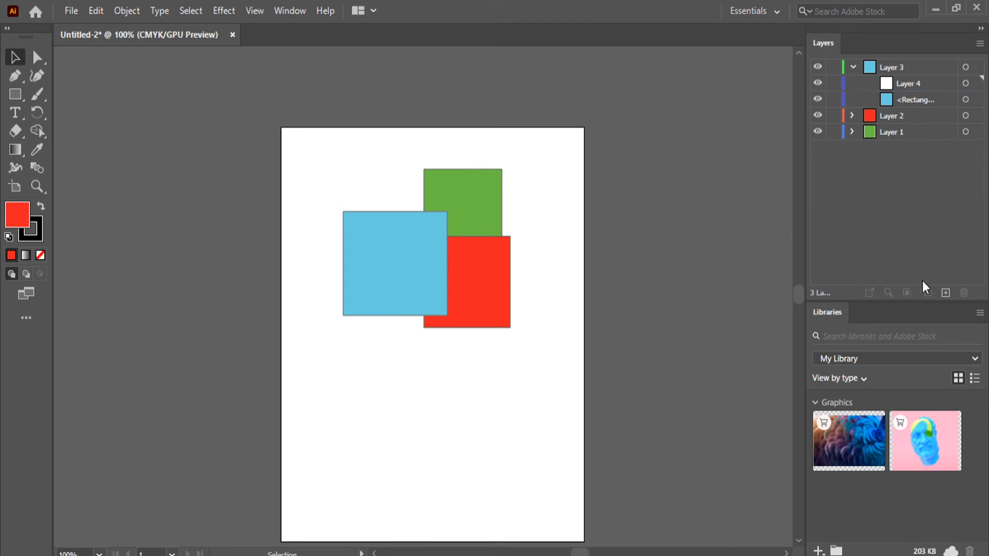
click(915, 86)
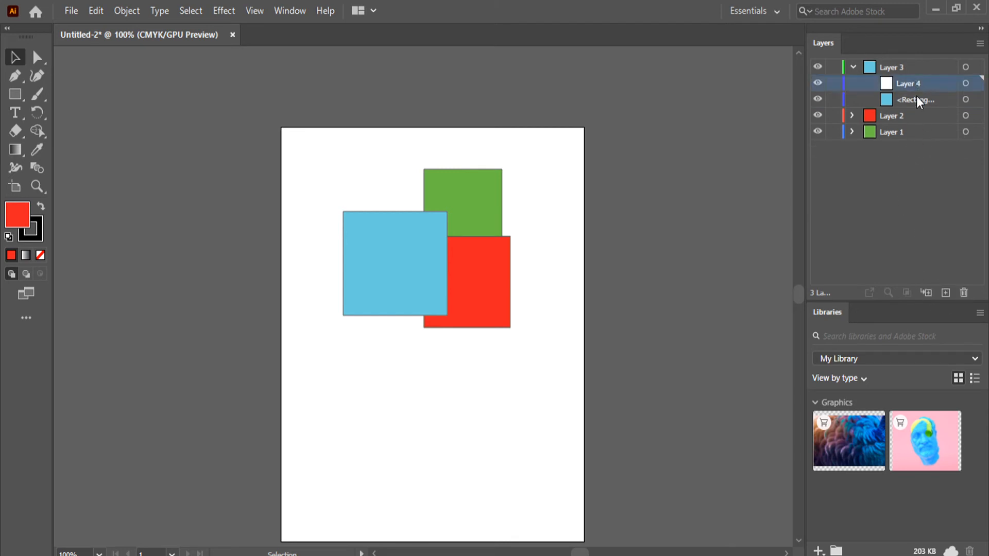
click(945, 292)
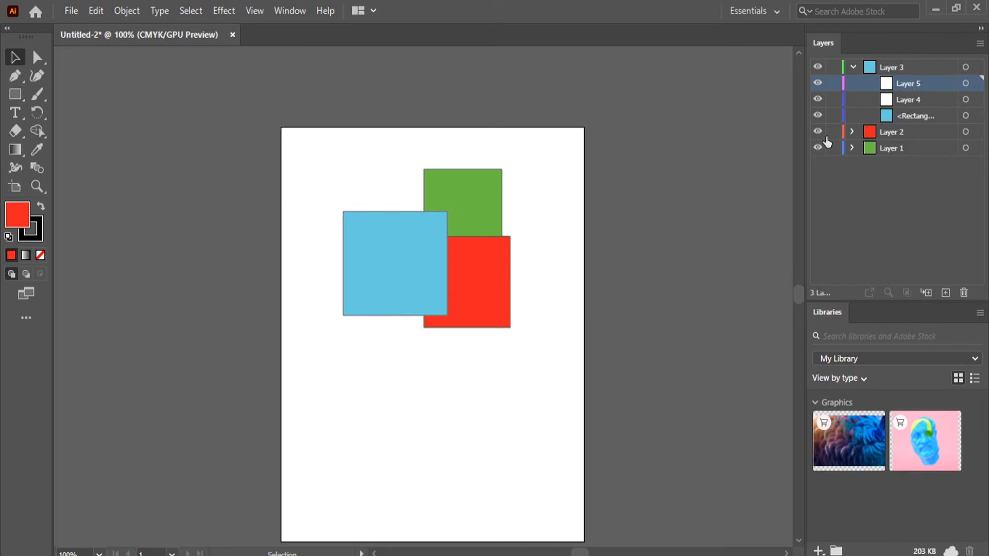
- Draw a small rectangle over the light-blue square's upper-left corner on Layer 5 and fill it with dark blue
click(15, 94)
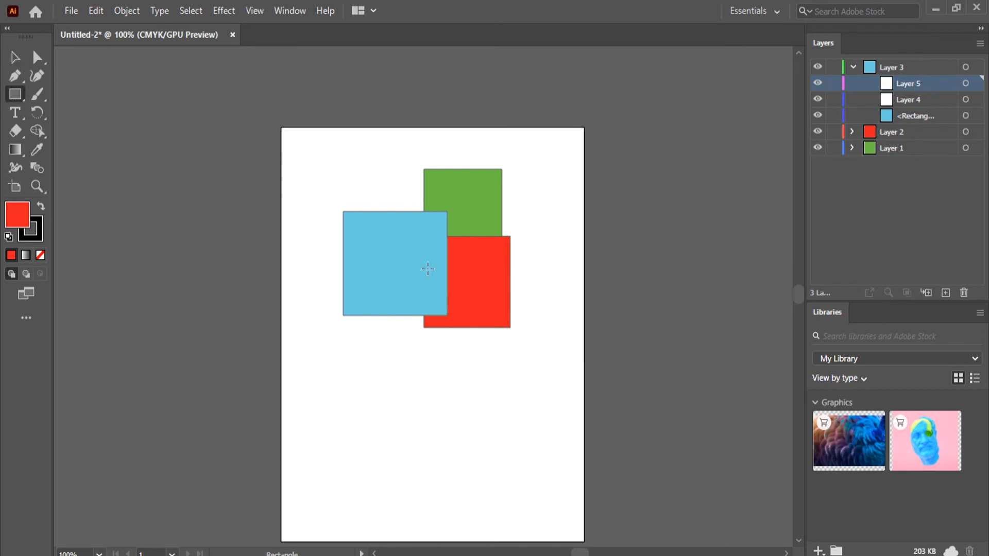
drag(330, 171, 395, 256)
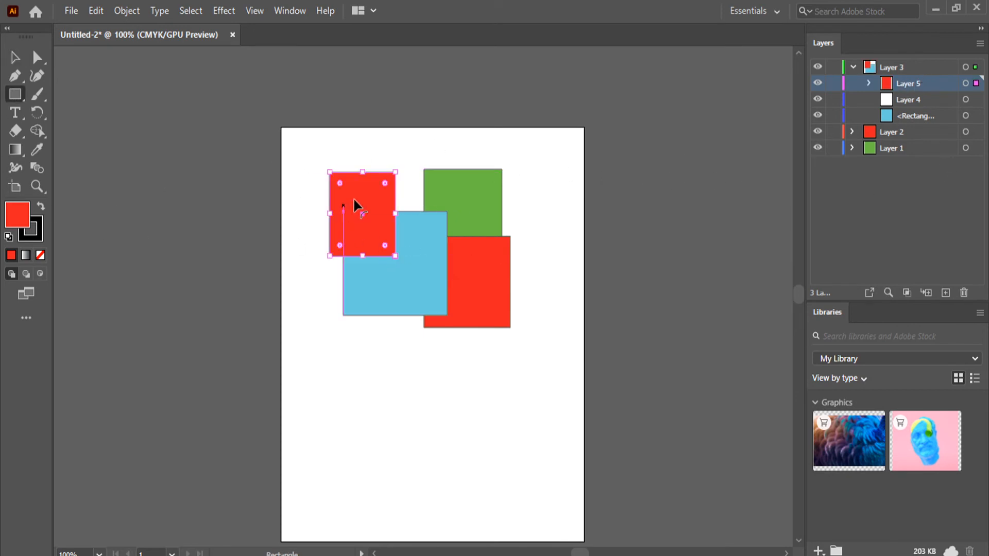
double_click(14, 211)
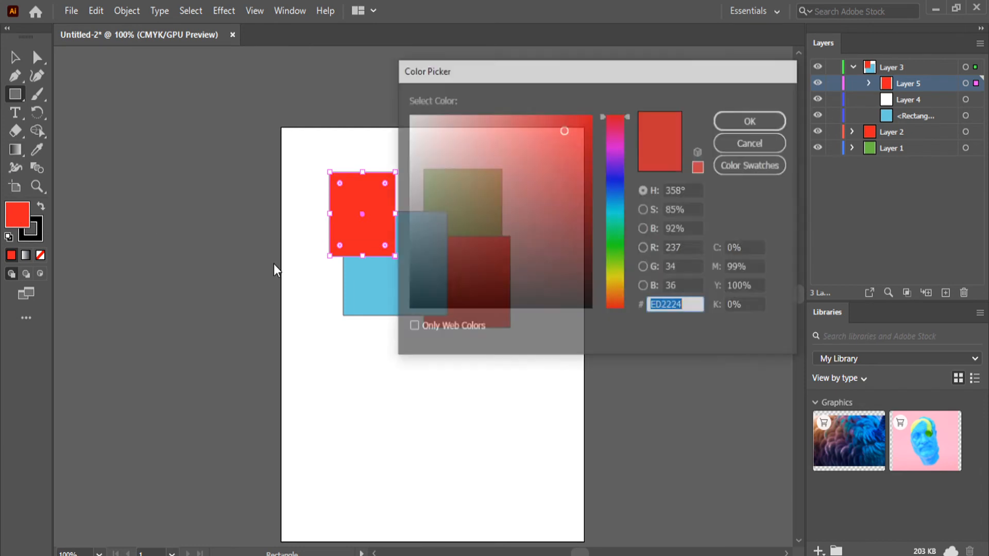
click(580, 194)
click(614, 179)
click(746, 121)
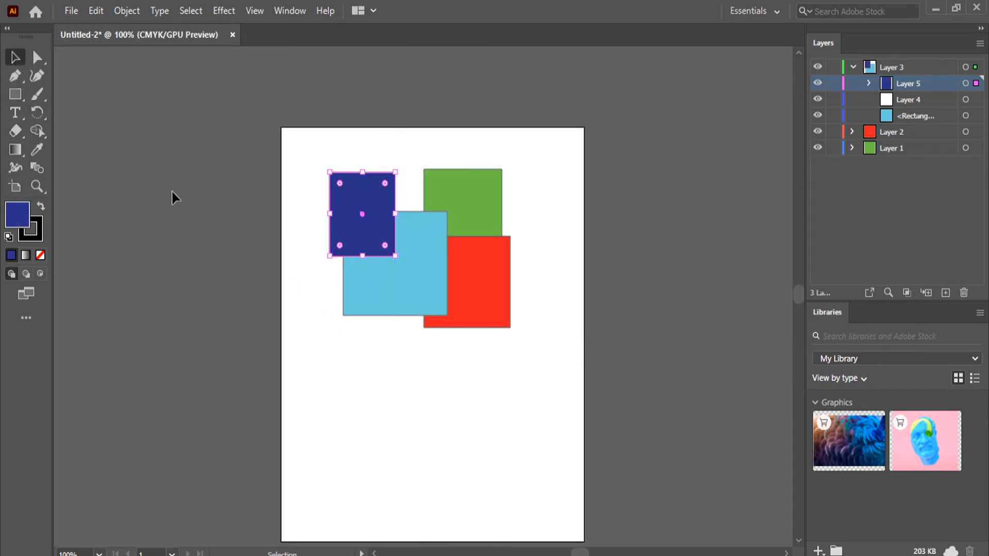
key(ctrl+shift+a)
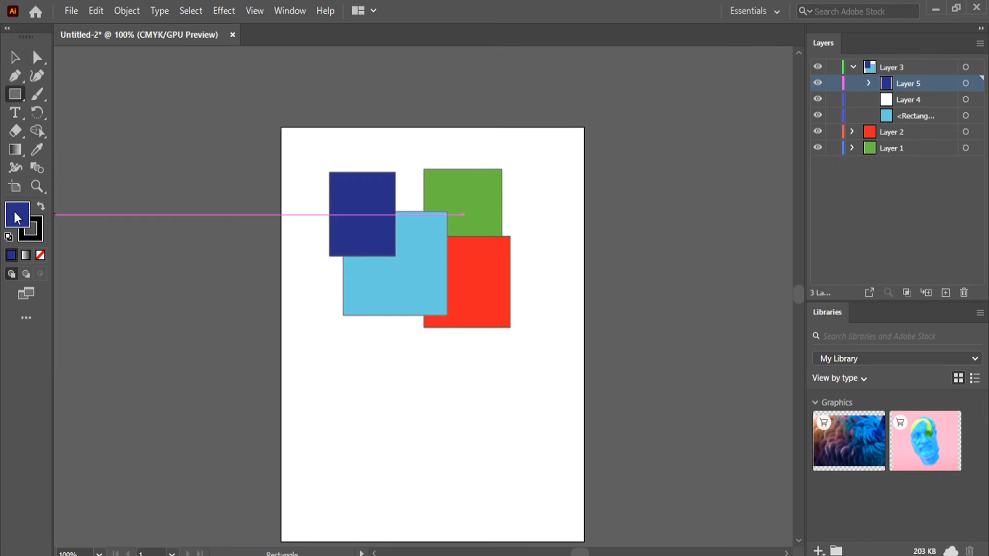
- Set the fill to a muted grey-brown and draw a small rectangle on Layer 4, below the other shapes
double_click(18, 215)
mouse_move(459, 254)
mouse_down()
mouse_move(536, 219)
mouse_move(476, 256)
mouse_move(470, 168)
mouse_move(455, 231)
mouse_up()
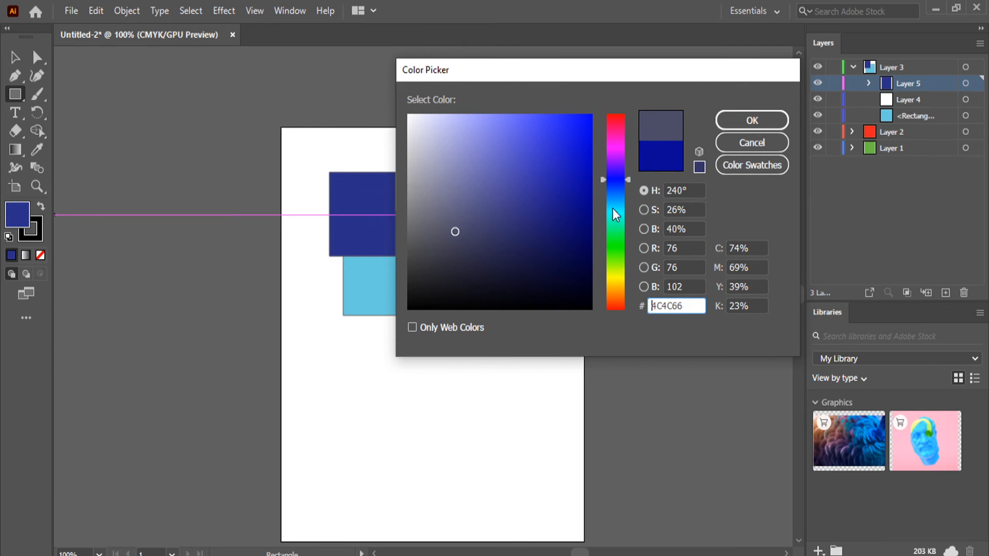
click(616, 287)
click(731, 123)
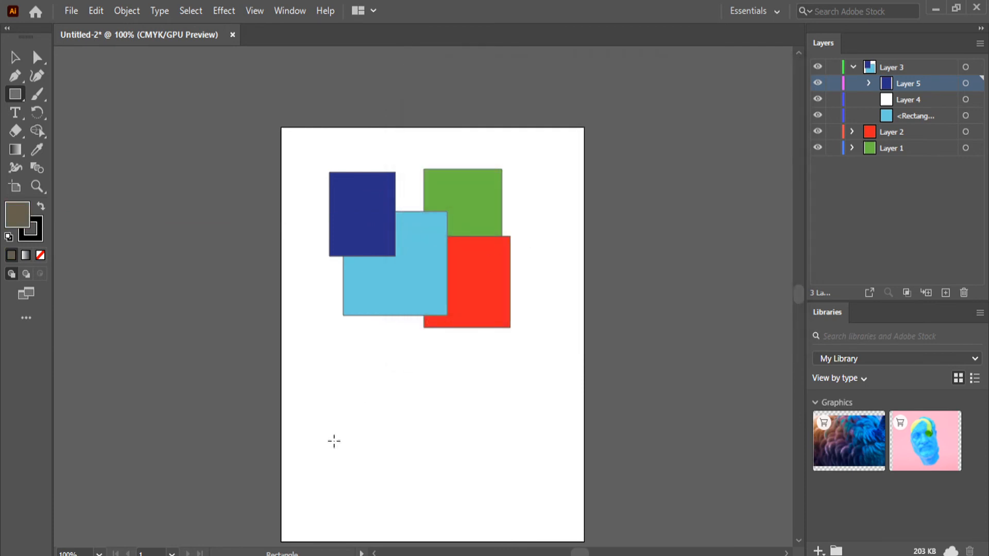
drag(333, 440, 439, 332)
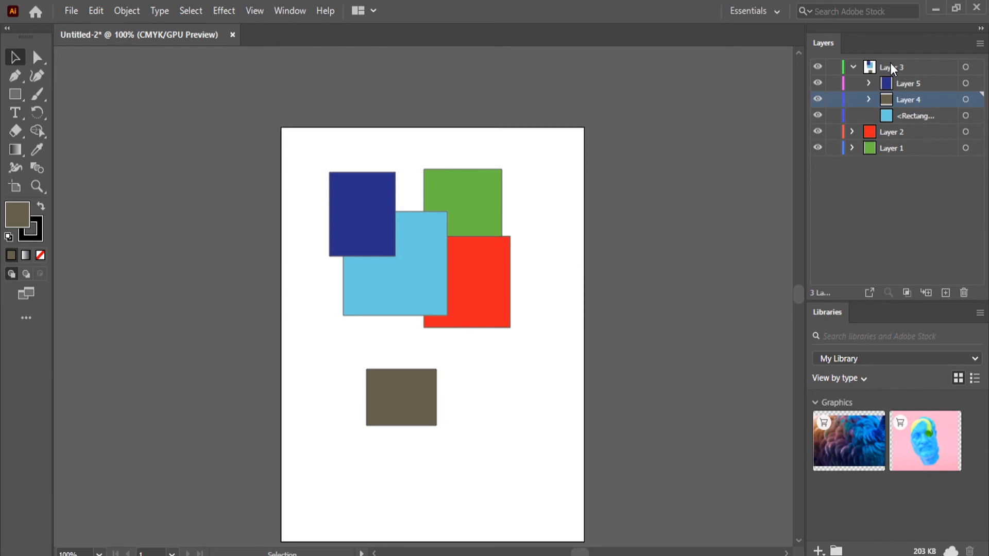
- Rename Layer 3 as Group
double_click(898, 67)
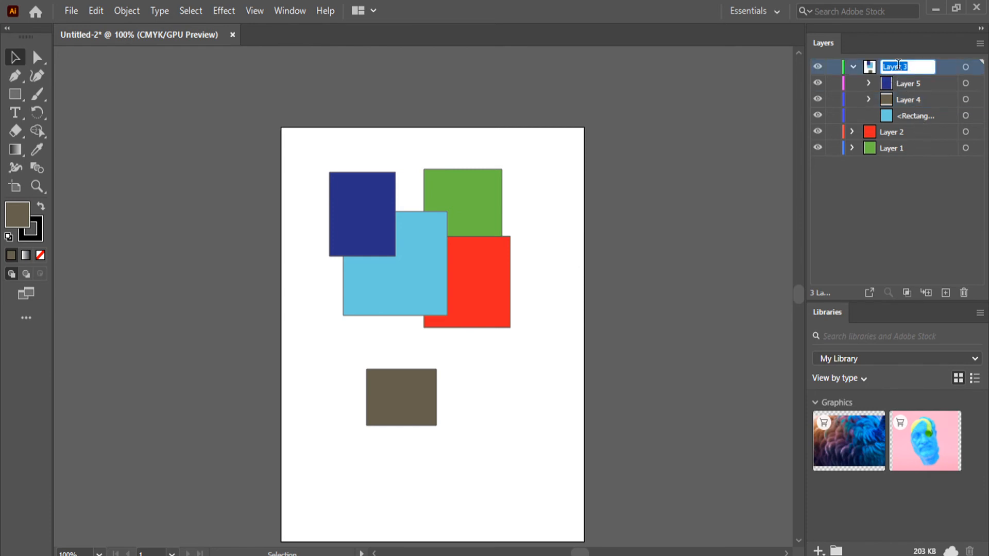
text(Group)
key(Return)
- Select all artwork on the Group layer, move it together down and slightly left on the artboard, and deselect it
click(976, 68)
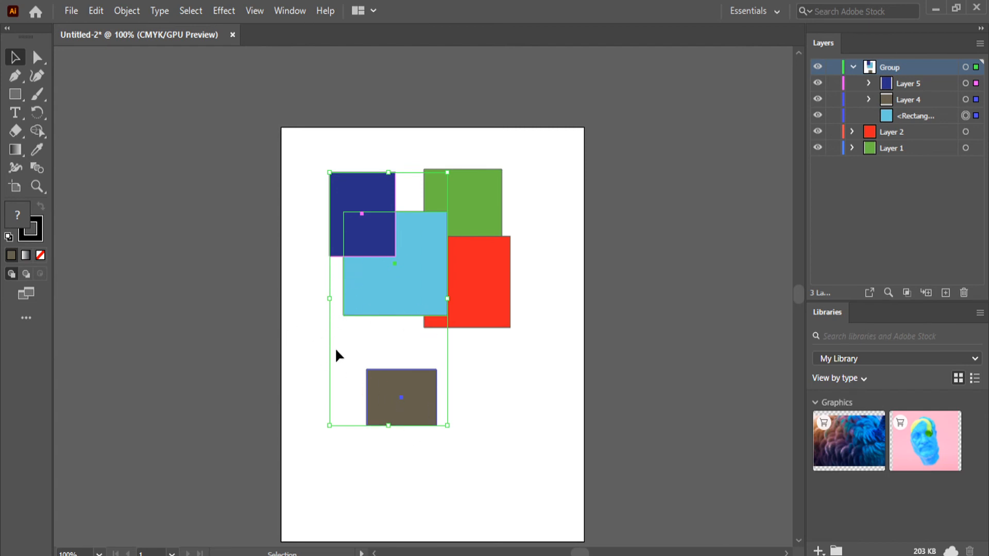
click(333, 381)
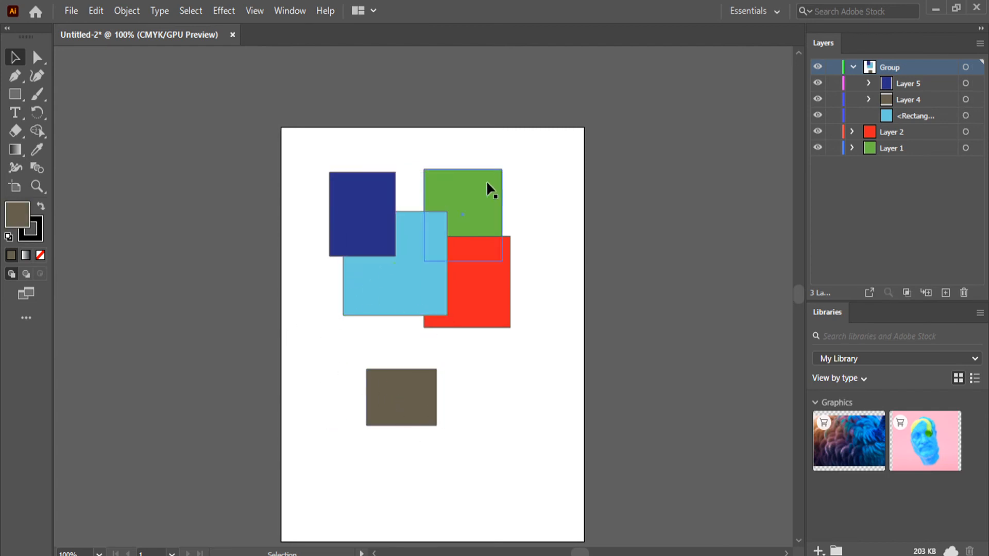
click(975, 67)
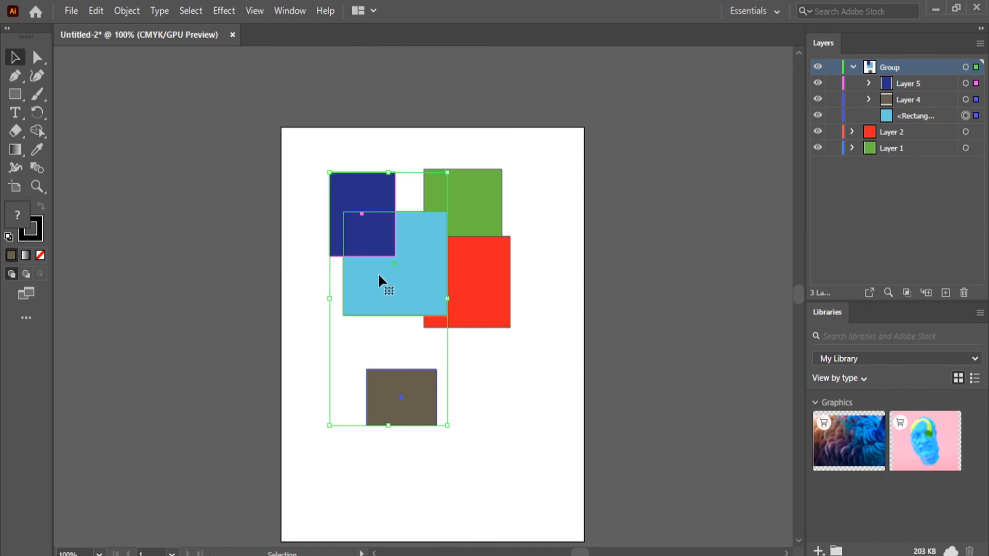
drag(376, 283, 374, 317)
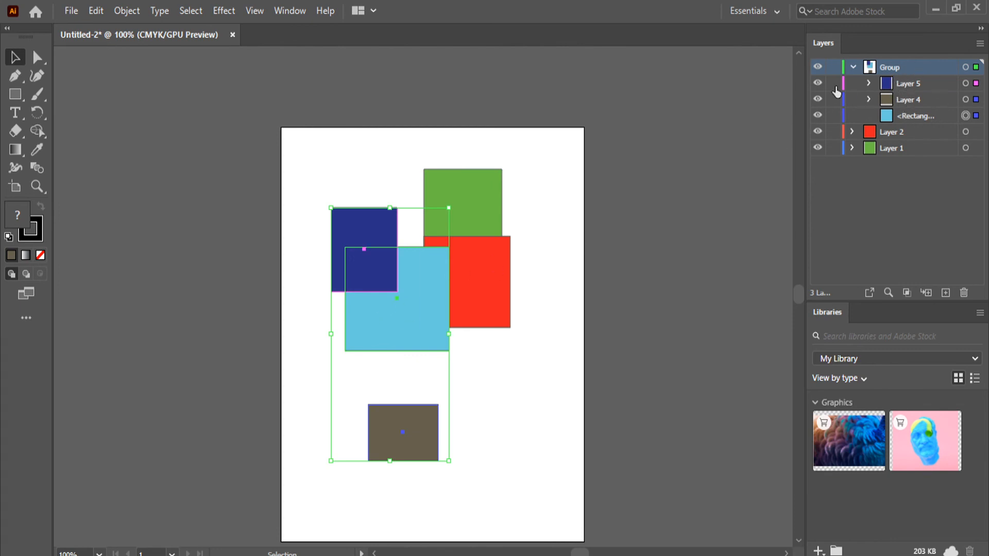
drag(362, 329, 345, 359)
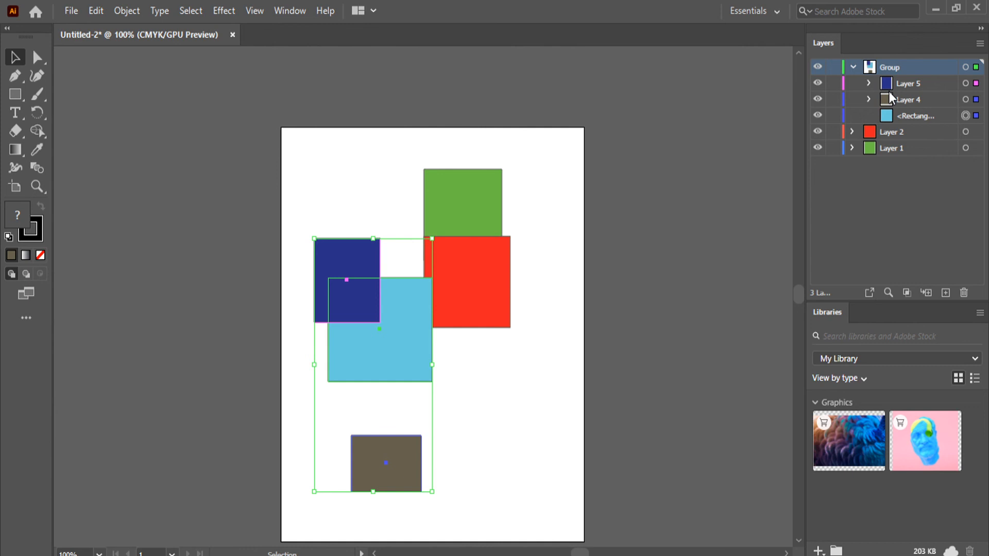
click(672, 271)
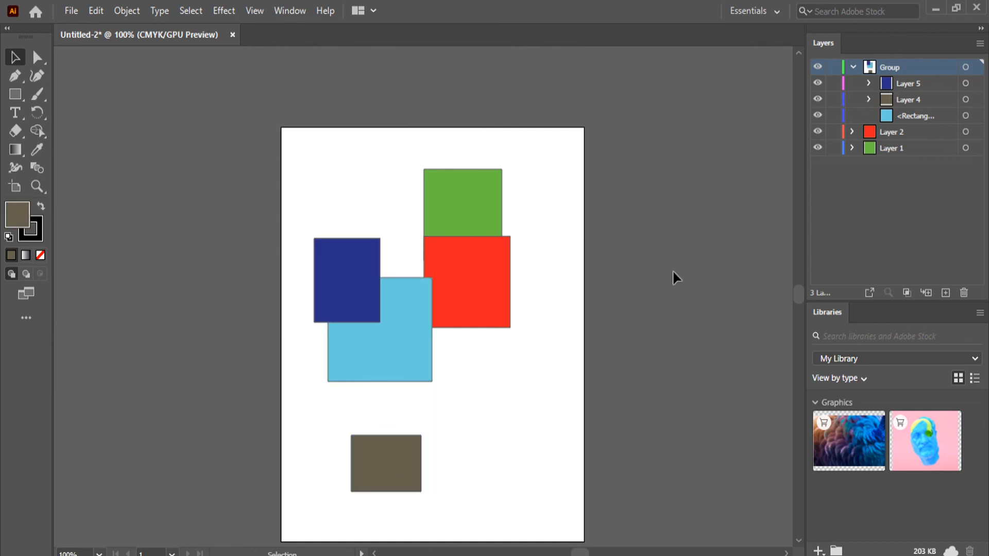